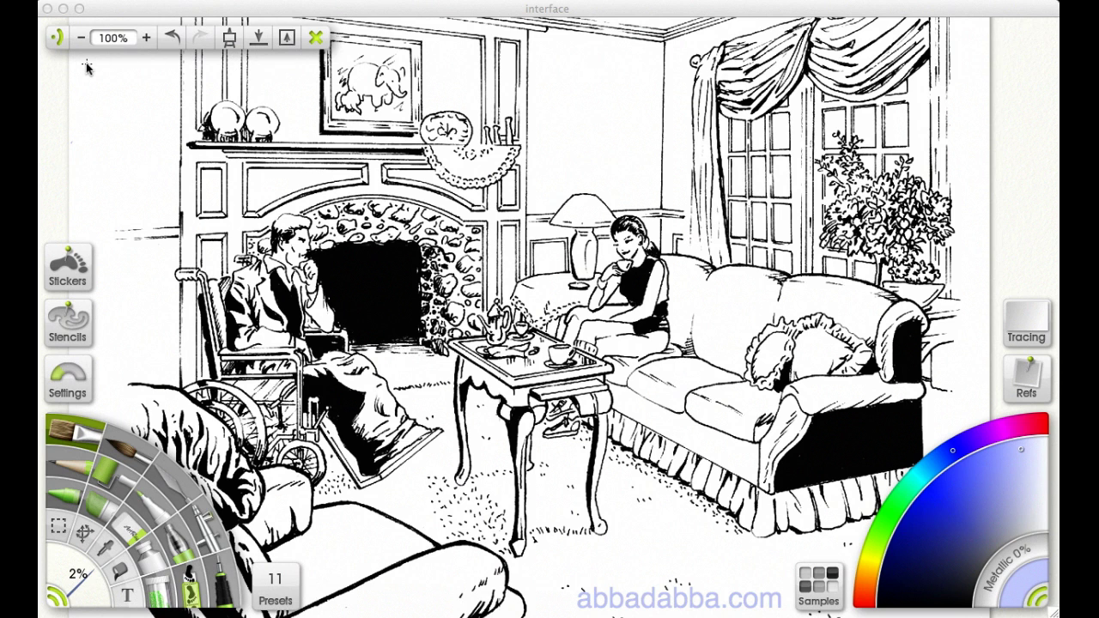
# Activate the ArtRage window so the Layers panel shows two layers beside the drawing.
pyautogui.click(60, 39)
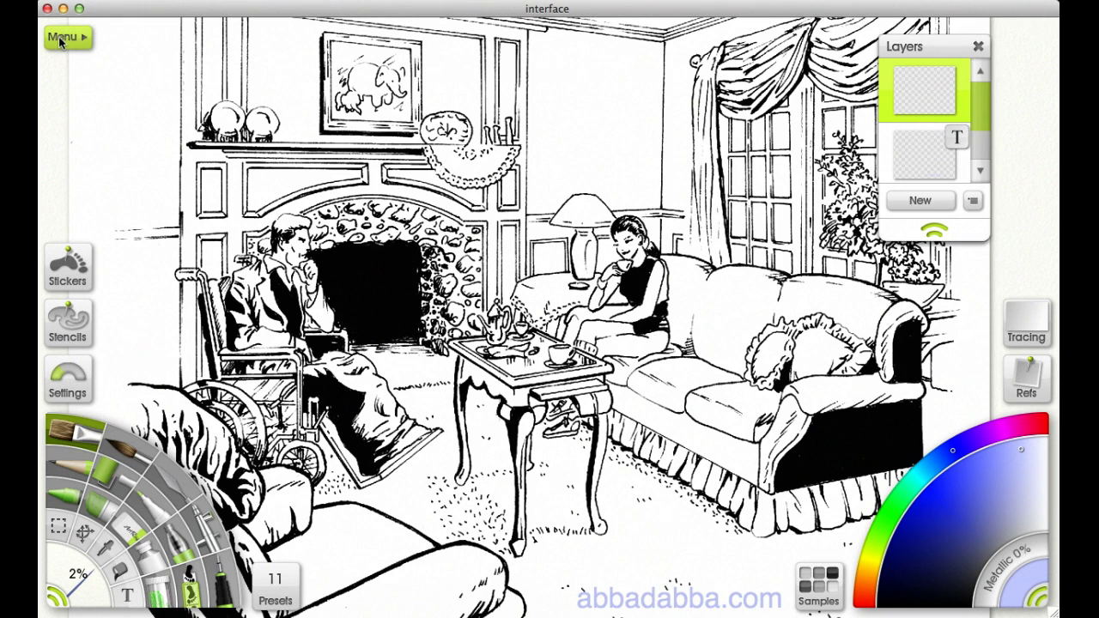
# Preview the File and Edit menu commands, then expand the full toolbar showing 100% zoom.
pyautogui.click(60, 38)
pyautogui.moveTo(88, 45)
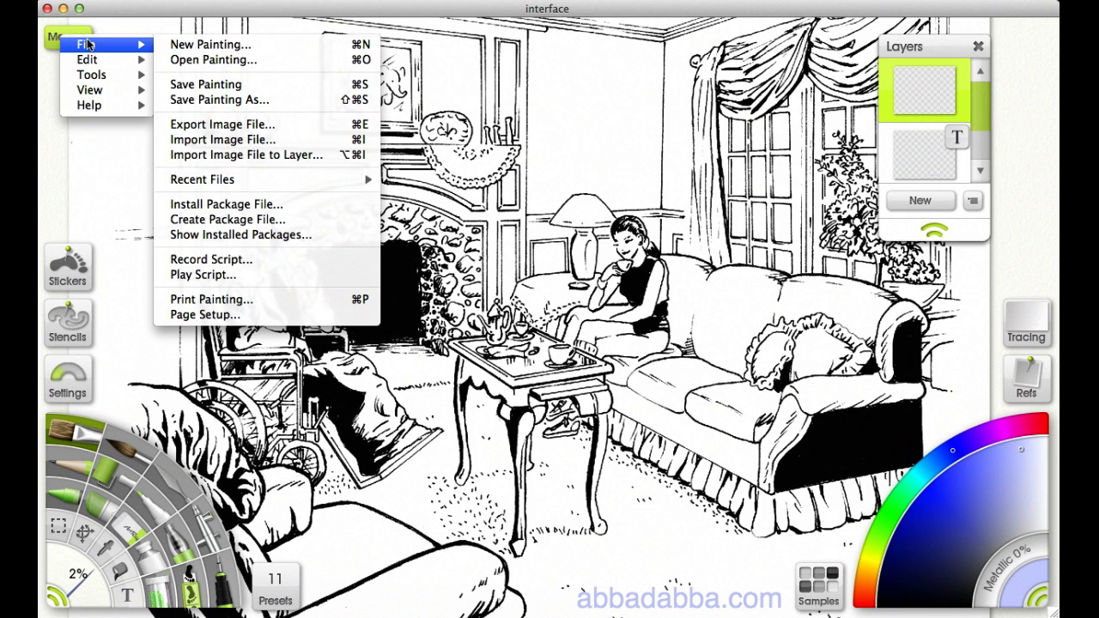
pyautogui.moveTo(92, 65)
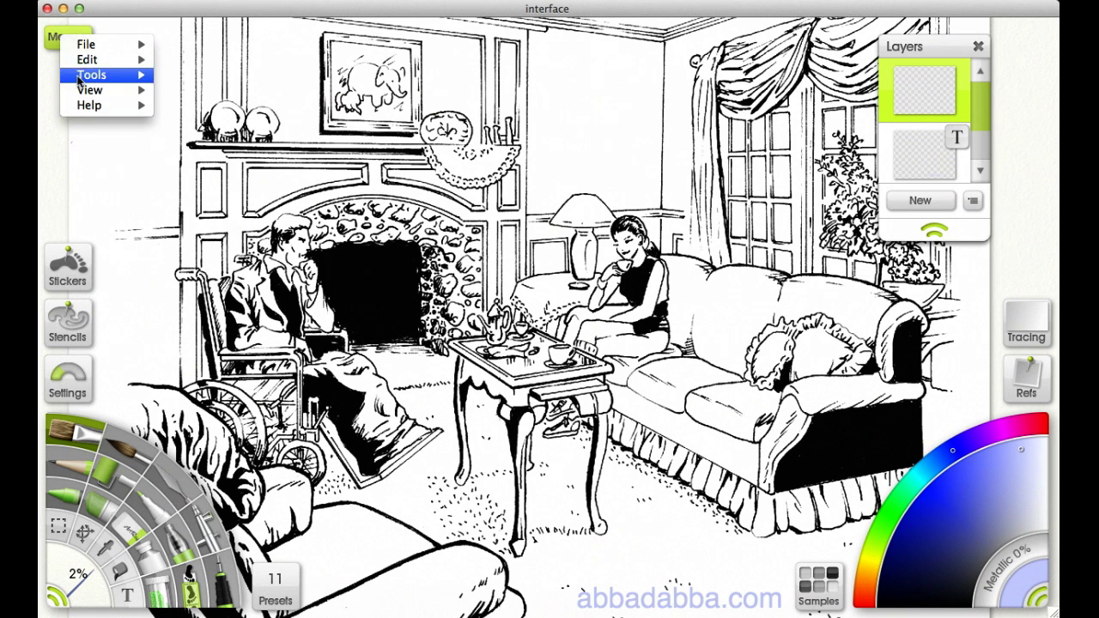
pyautogui.click(57, 119)
pyautogui.click(67, 43)
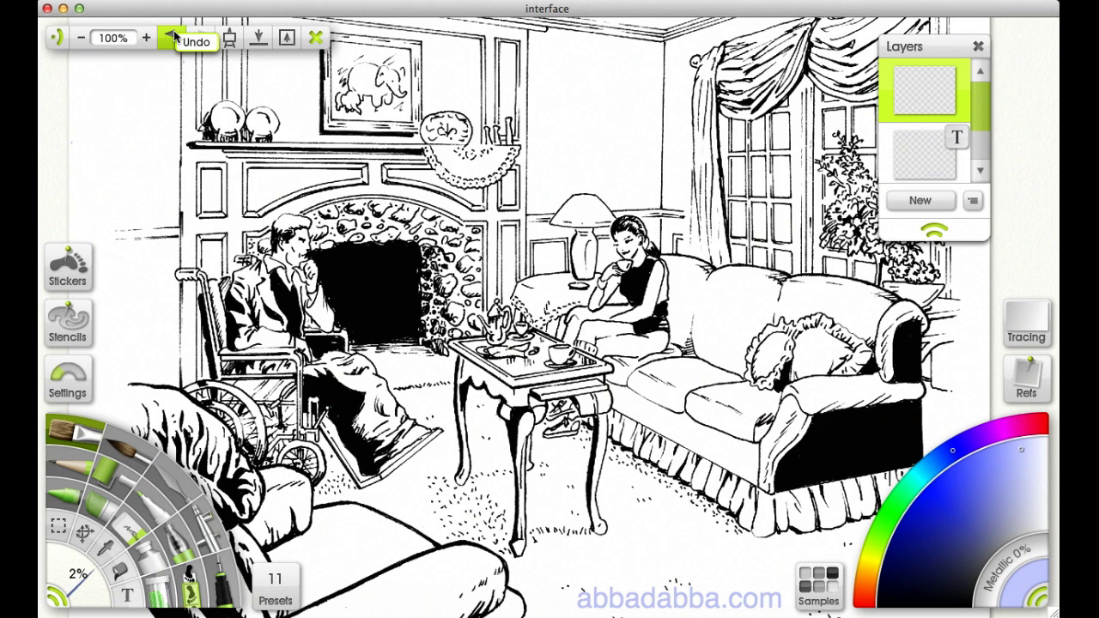
# Zoom the living-room drawing out to 50% using the Canvas Positioner and a typed zoom value.
pyautogui.click(230, 38)
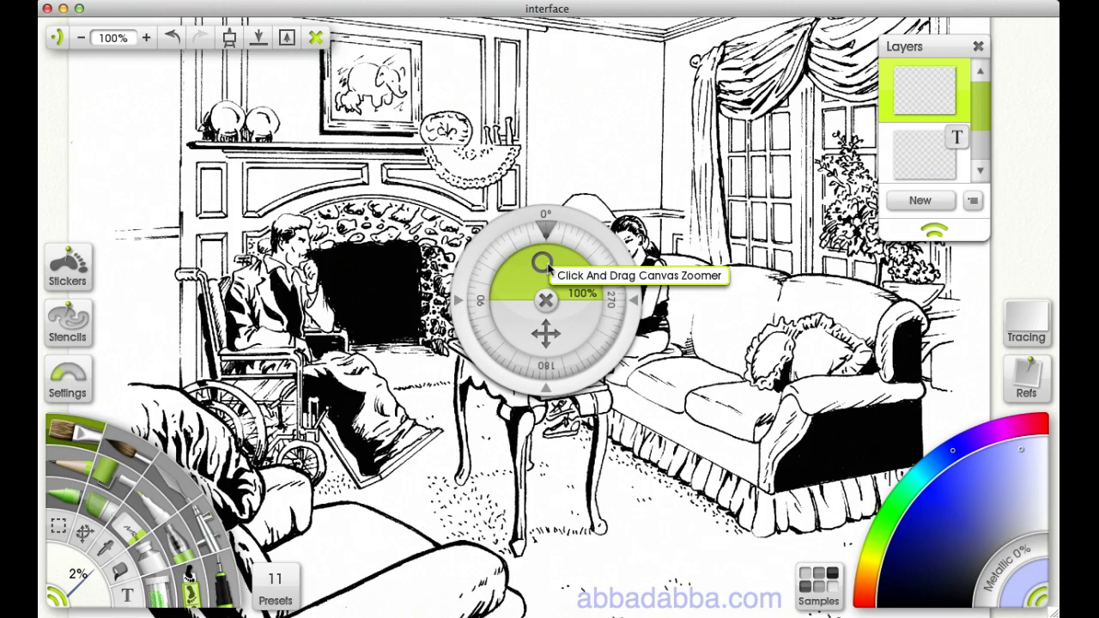
pyautogui.moveTo(543, 264); pyautogui.dragTo(433, 281)
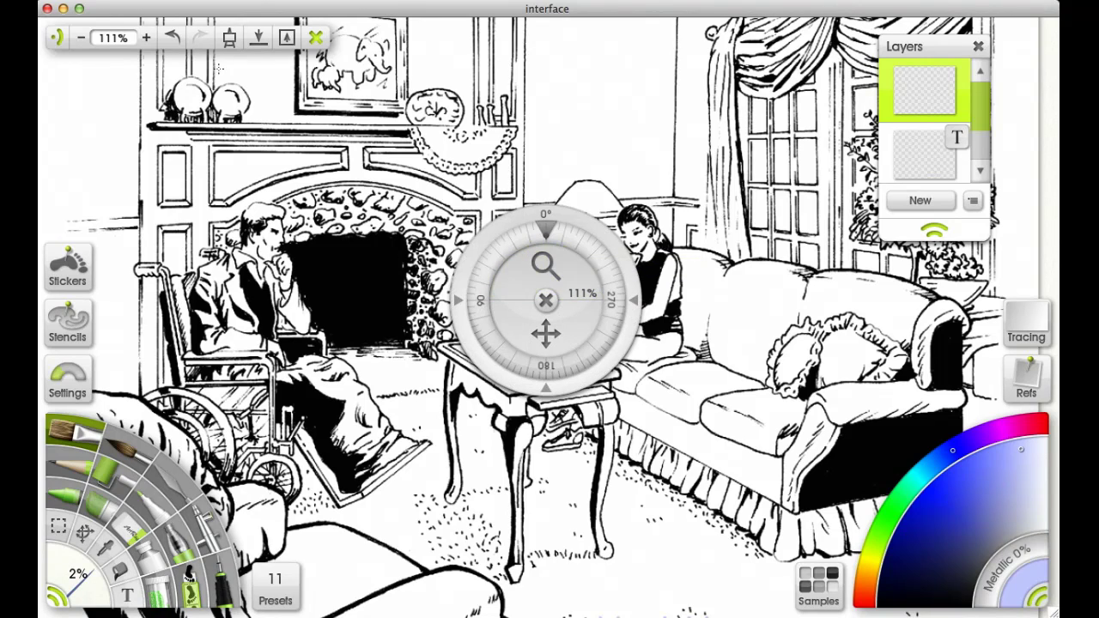
pyautogui.click(112, 38)
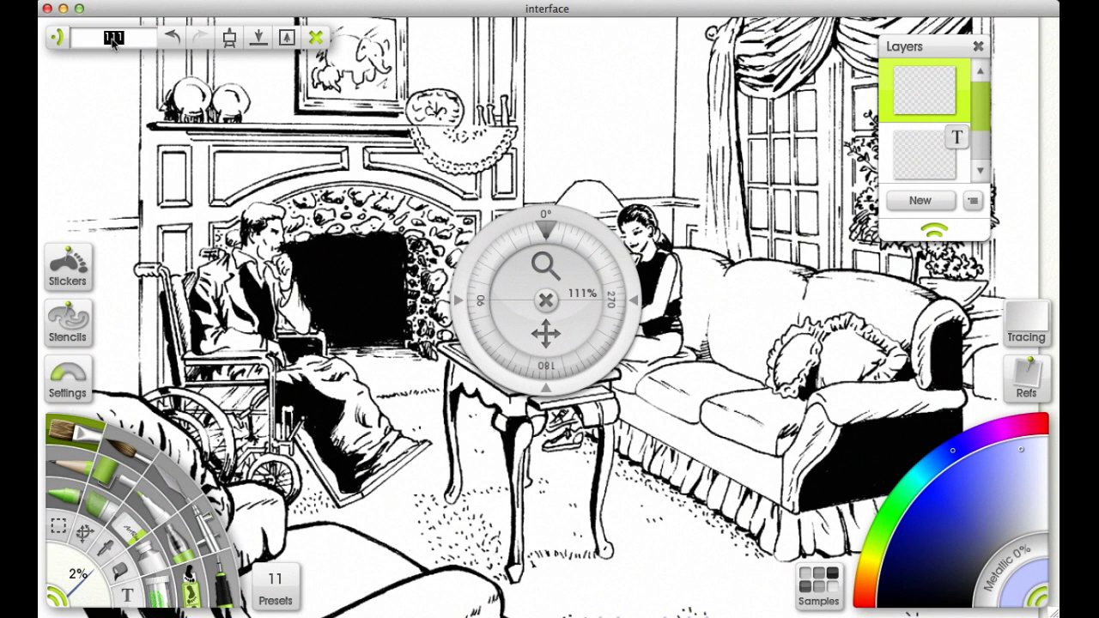
pyautogui.write('50')
pyautogui.press('Return')
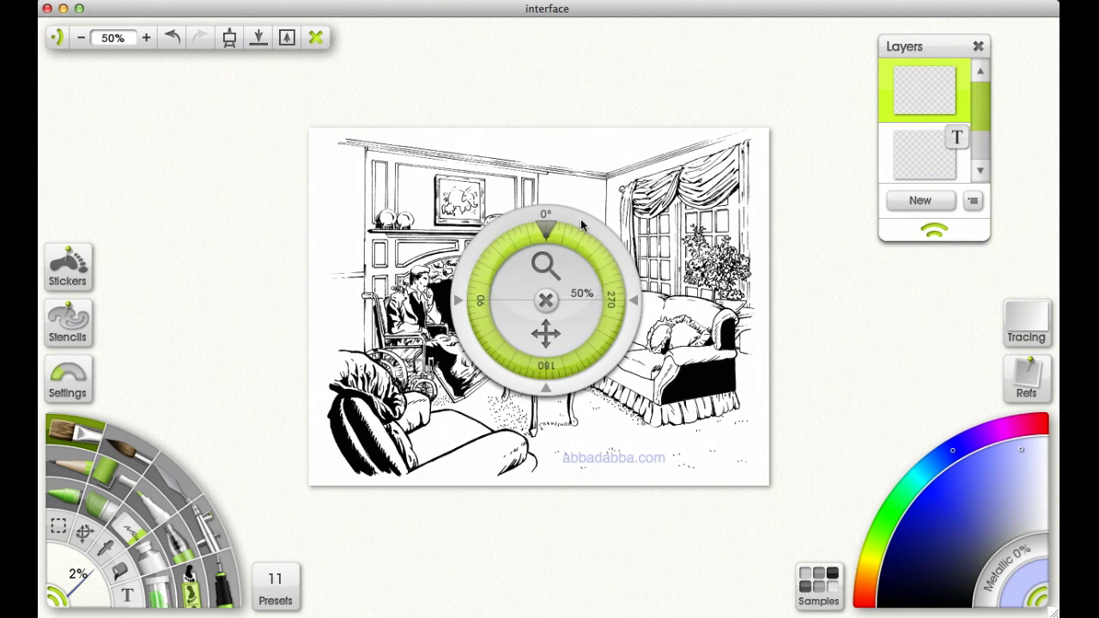
# Reposition the navigation dial over the canvas and zoom the drawing in to 56%.
pyautogui.moveTo(577, 220); pyautogui.dragTo(162, 57)
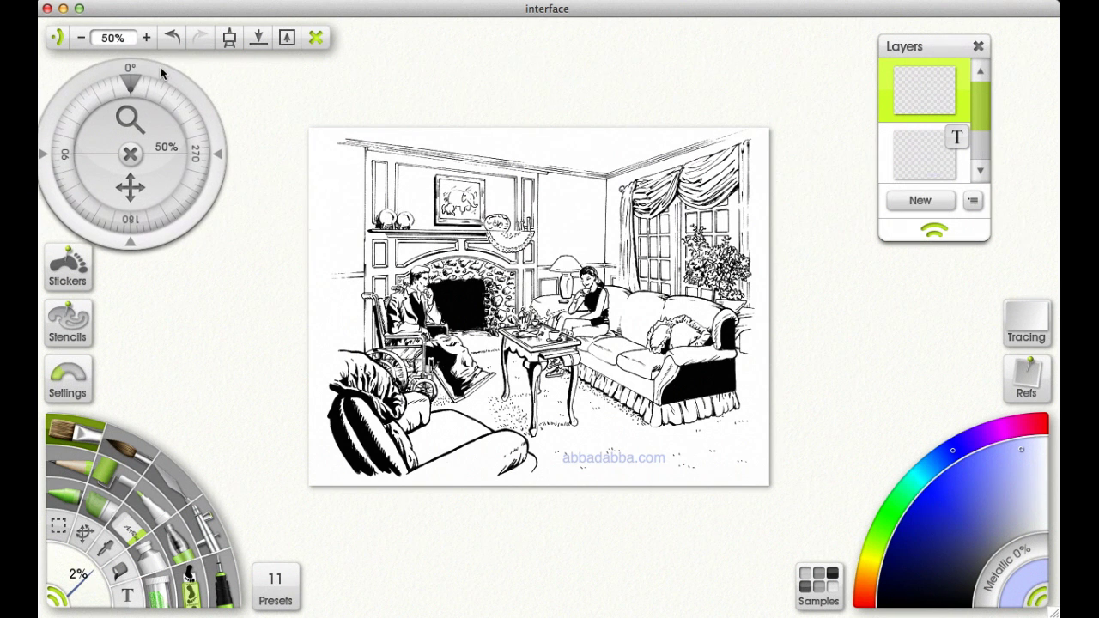
pyautogui.moveTo(161, 73); pyautogui.dragTo(575, 215)
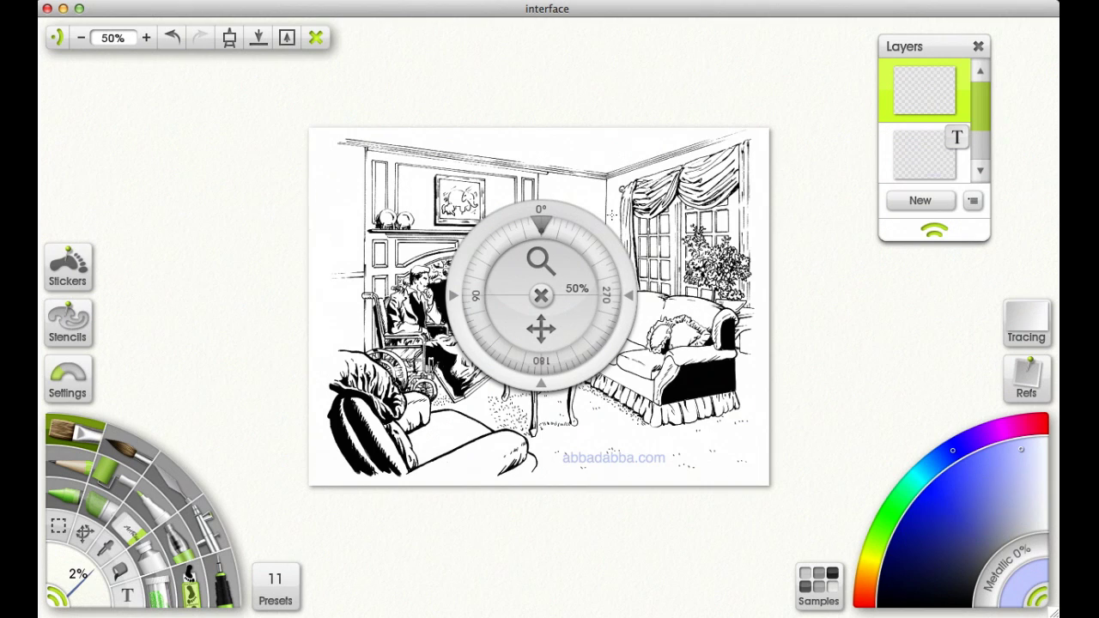
pyautogui.click(546, 255)
pyautogui.moveTo(662, 262); pyautogui.dragTo(580, 257)
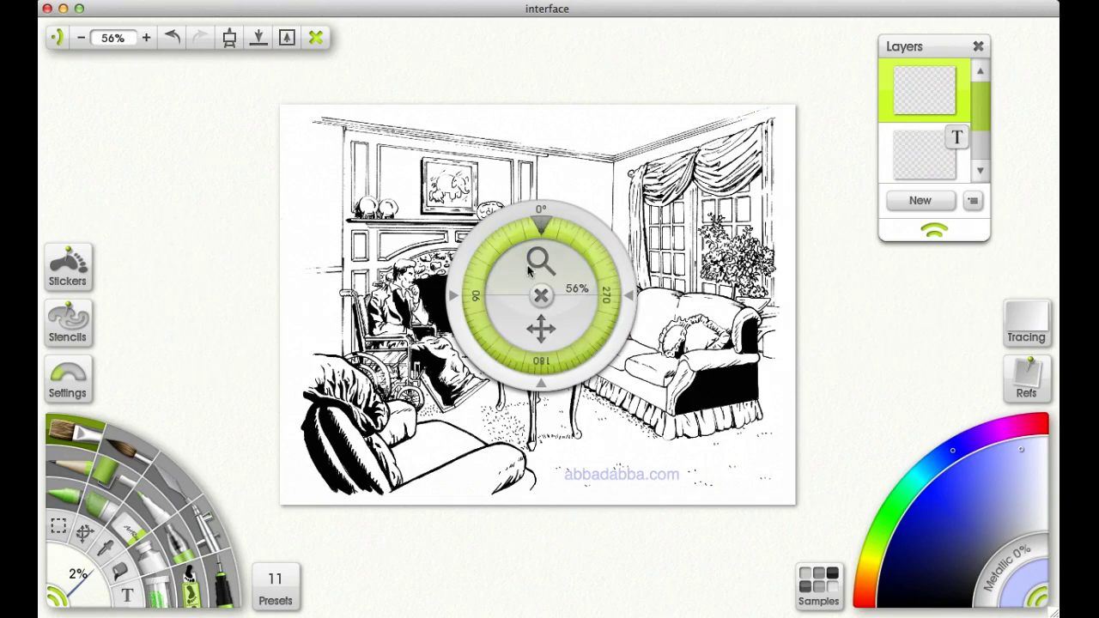
# Pan and rotate the drawing, then snap it back upright at 100% zoom.
pyautogui.moveTo(542, 306); pyautogui.dragTo(470, 217)
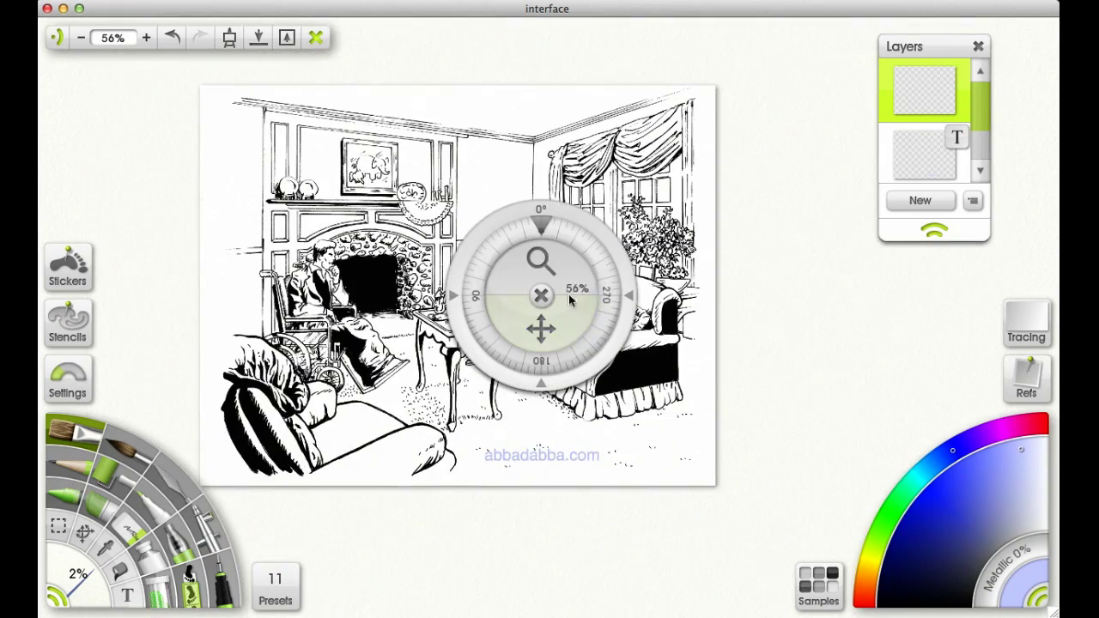
pyautogui.moveTo(541, 237)
pyautogui.mouseDown()
pyautogui.moveTo(513, 234)
pyautogui.moveTo(477, 273)
pyautogui.moveTo(539, 330)
pyautogui.moveTo(566, 309)
pyautogui.moveTo(549, 326)
pyautogui.moveTo(563, 284)
pyautogui.moveTo(575, 279)
pyautogui.moveTo(569, 294)
pyautogui.moveTo(568, 230)
pyautogui.moveTo(558, 242)
pyautogui.mouseUp()
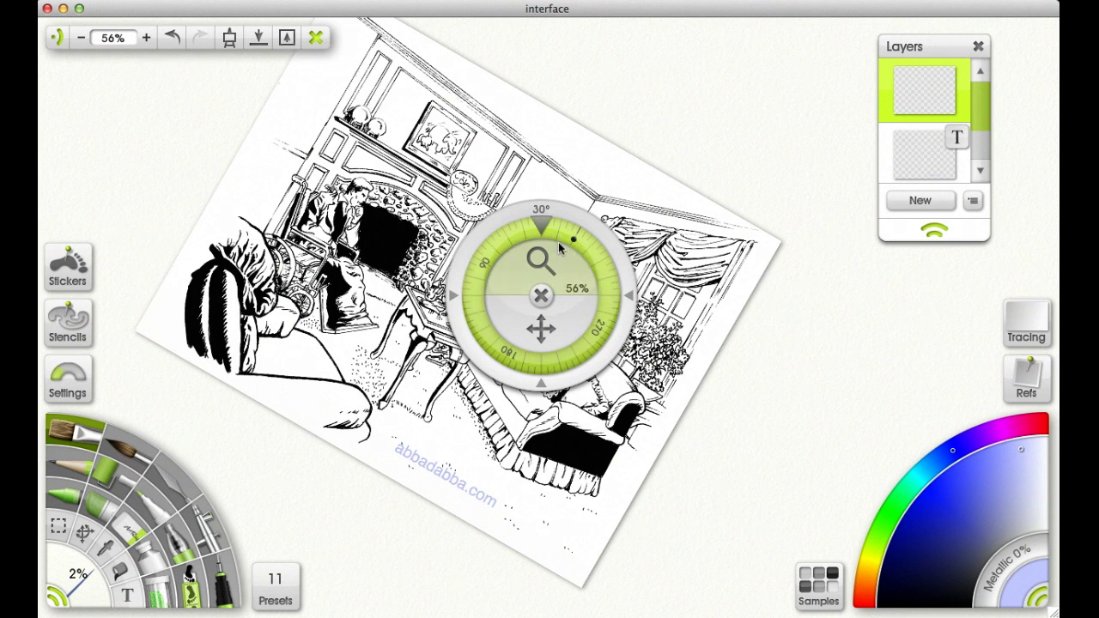
pyautogui.click(541, 229)
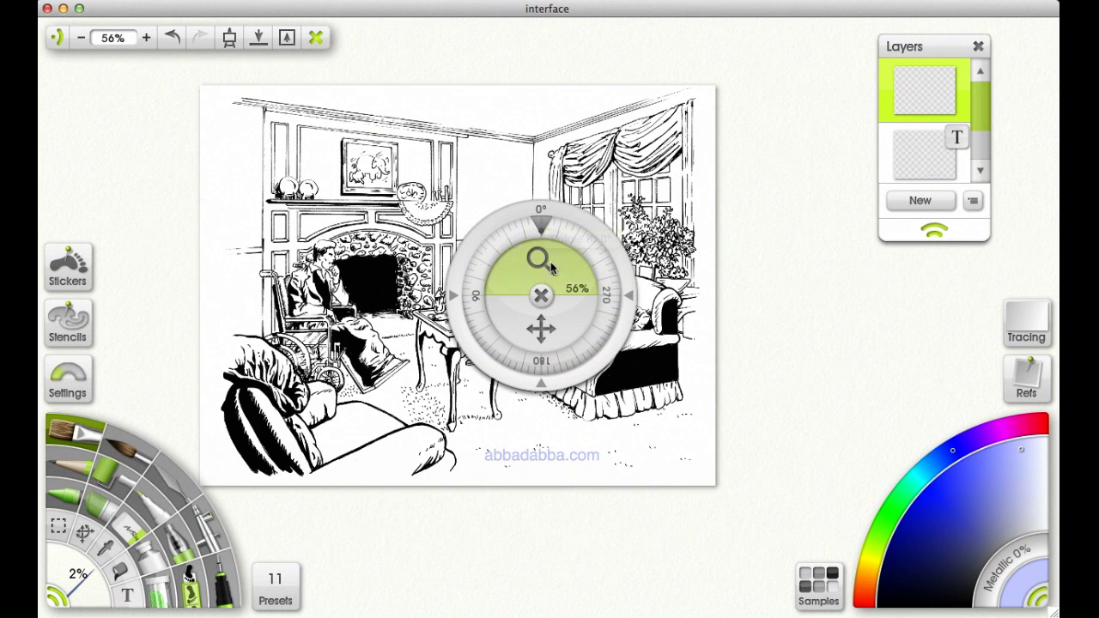
pyautogui.click(549, 264)
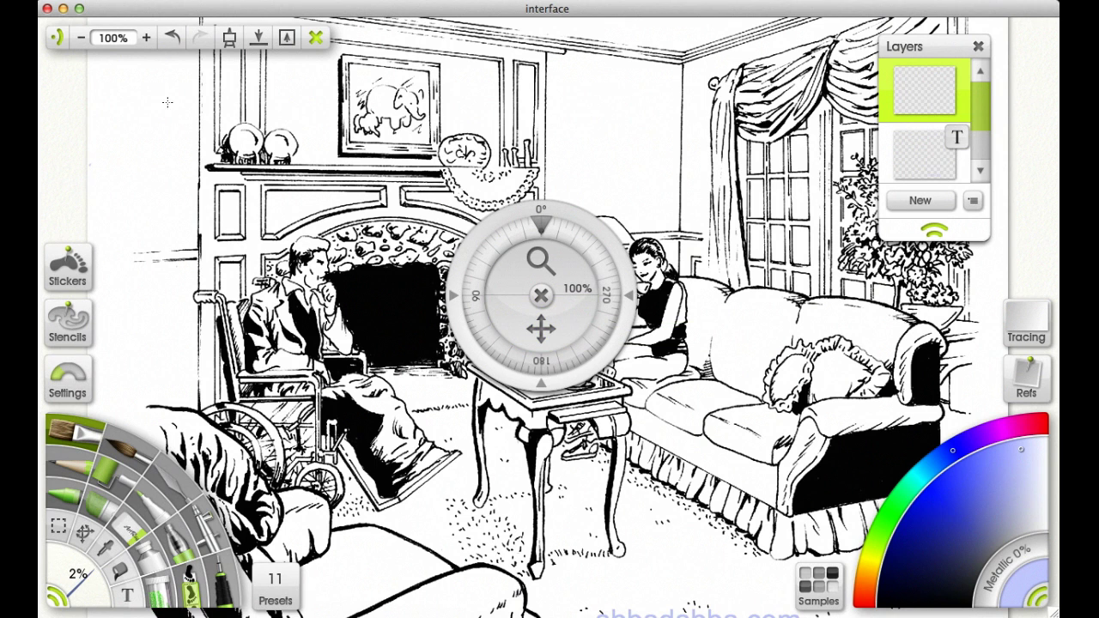
# Hide the ArtRage window and restore it from the Dock.
pyautogui.click(259, 40)
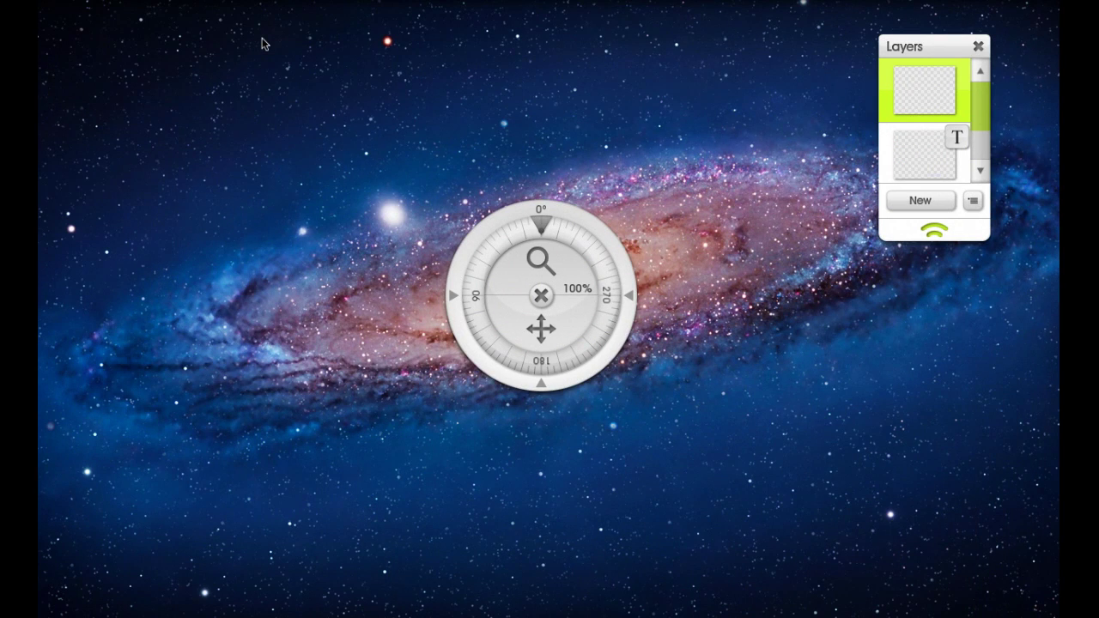
pyautogui.click(882, 559)
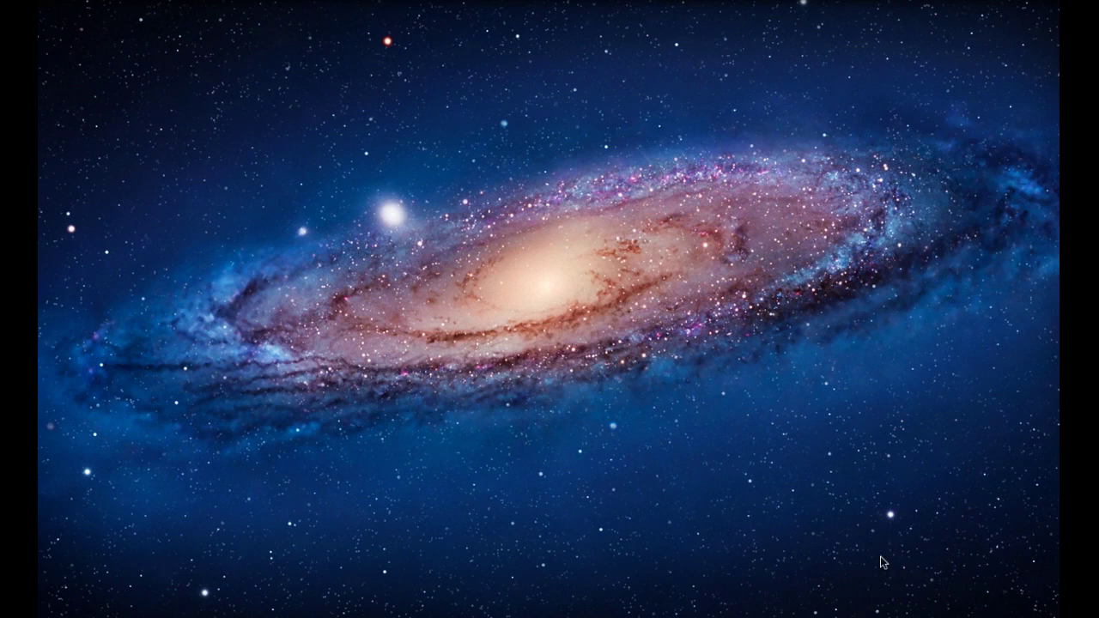
pyautogui.moveTo(907, 587)
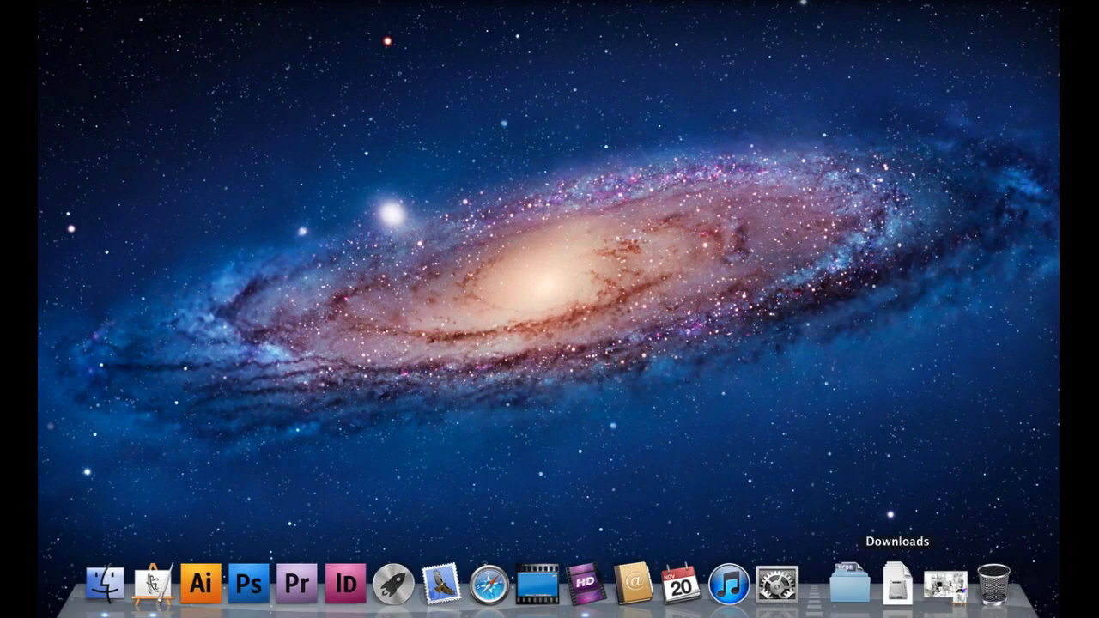
pyautogui.click(938, 591)
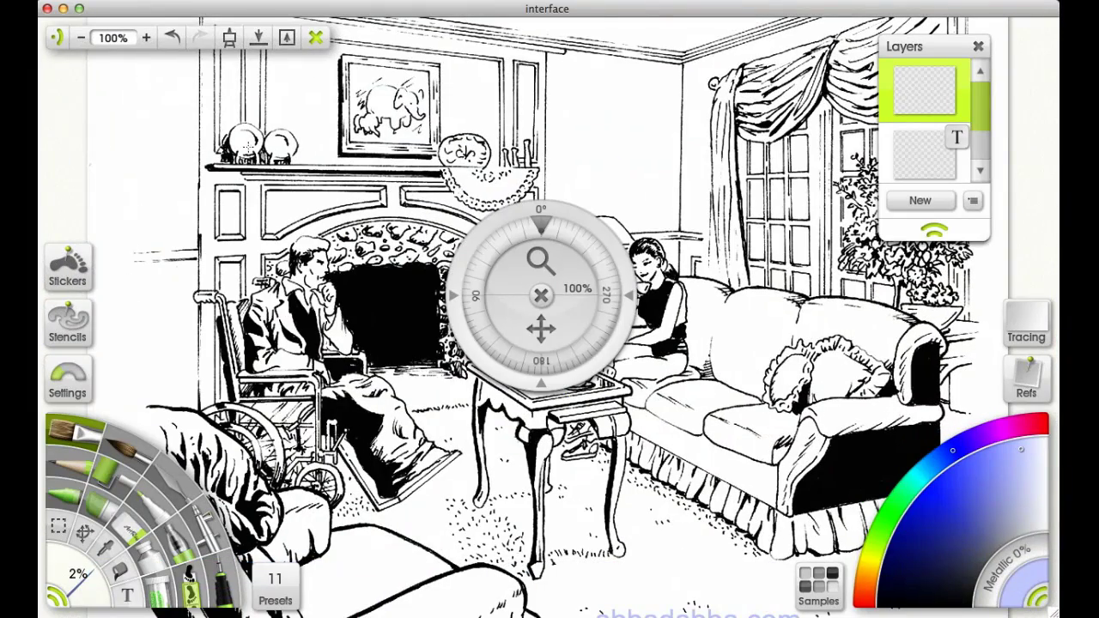
# Toggle full screen on and off a few times, ending in full screen.
pyautogui.click(284, 38)
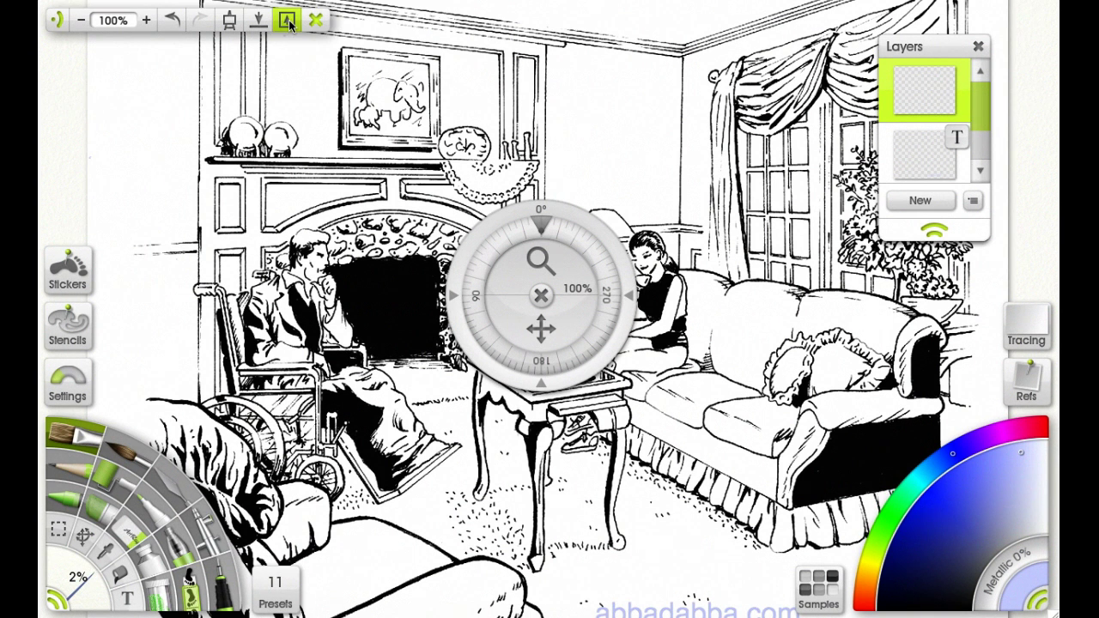
pyautogui.click(287, 21)
pyautogui.click(335, 51)
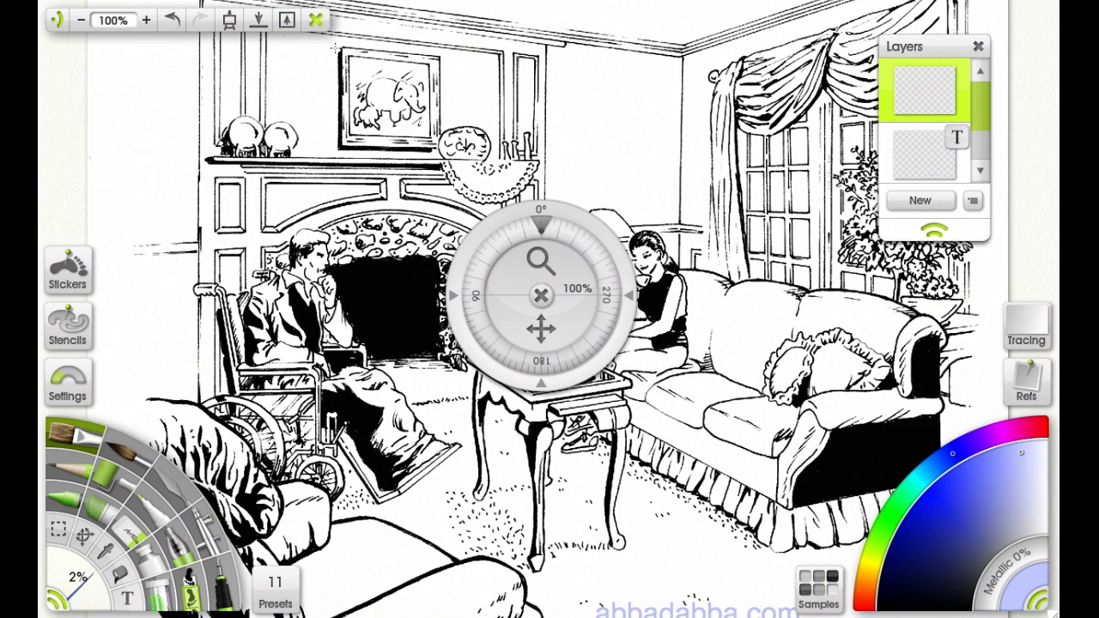
pyautogui.click(286, 21)
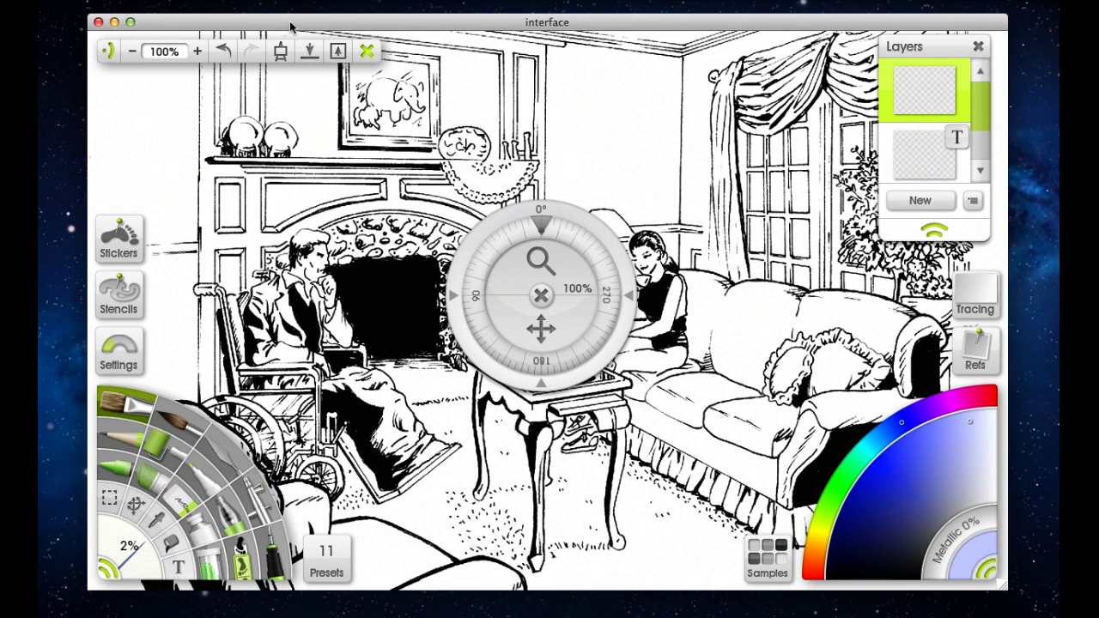
pyautogui.click(338, 51)
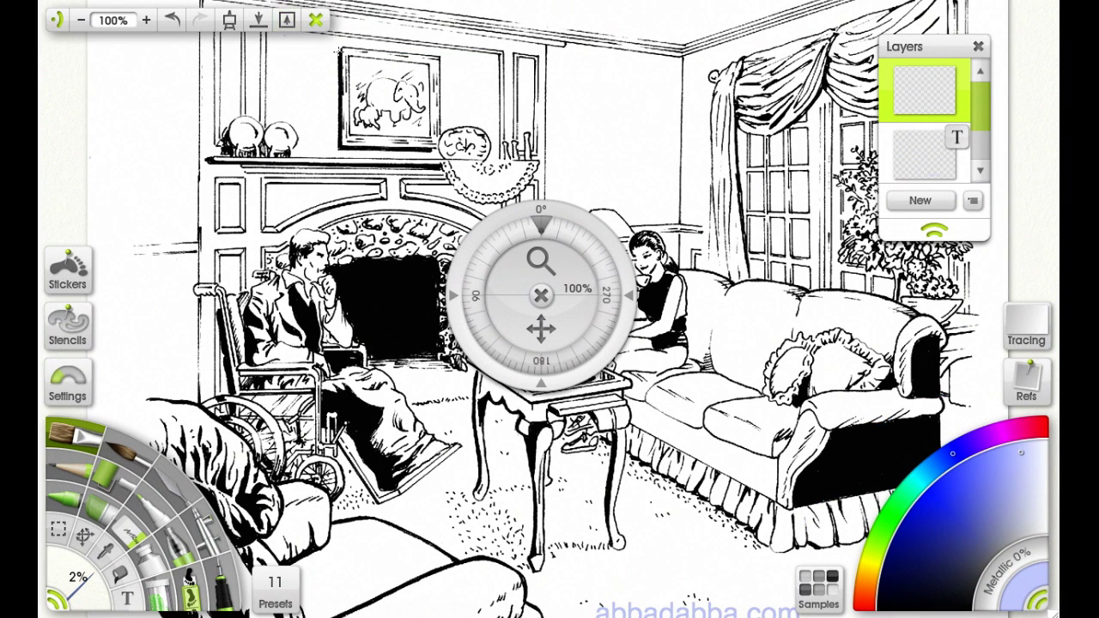
# Cancel the Save Painting prompt to keep the painting open, and close the navigation dial.
pyautogui.click(317, 20)
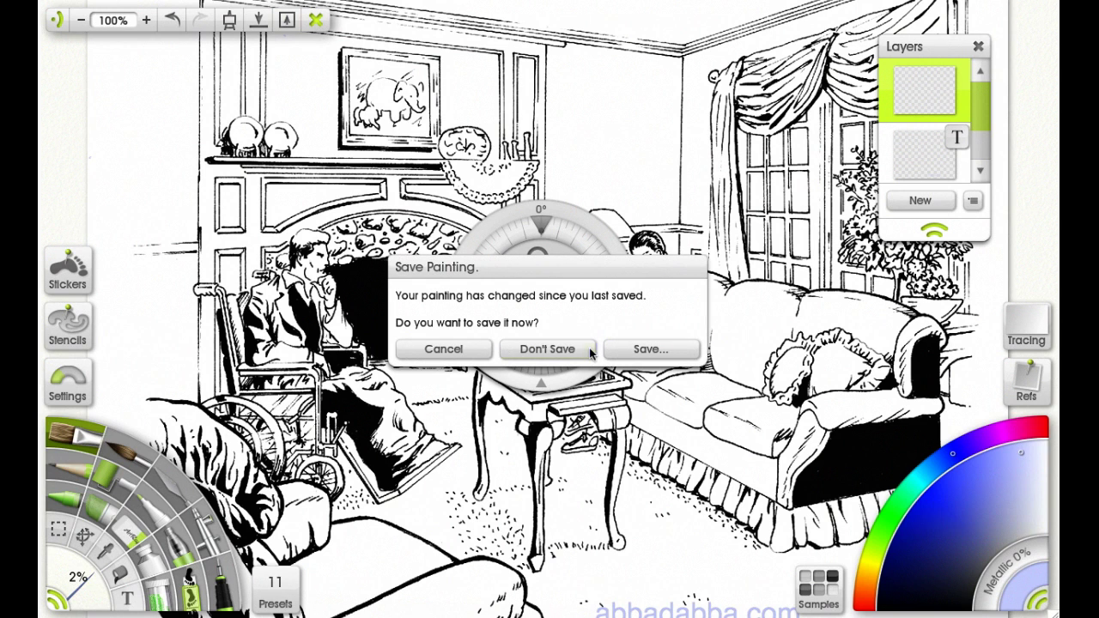
pyautogui.click(455, 347)
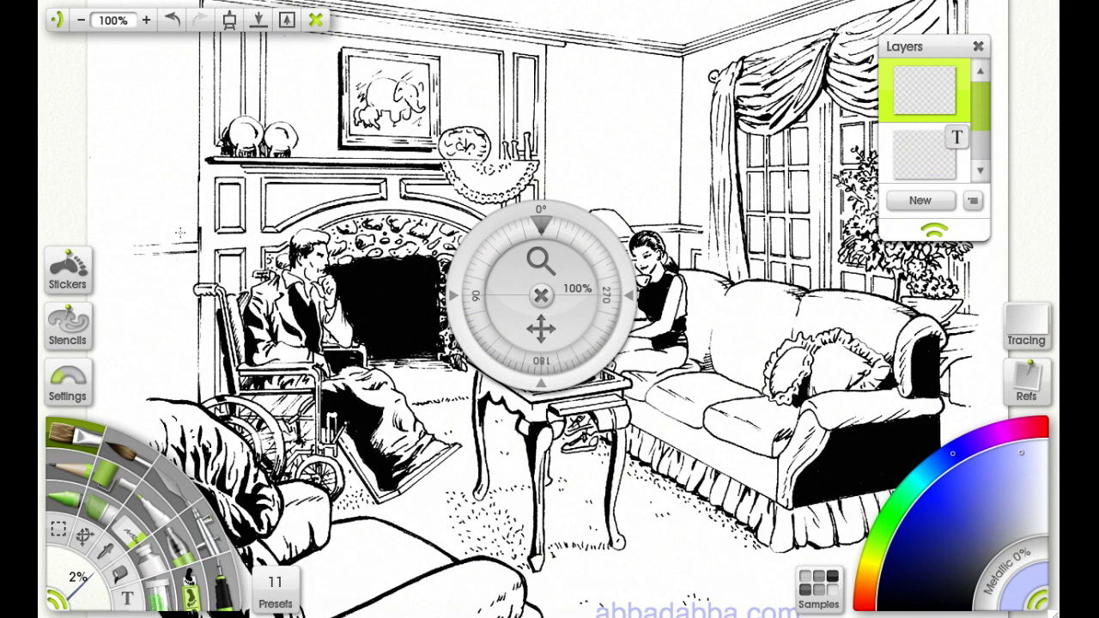
pyautogui.click(540, 296)
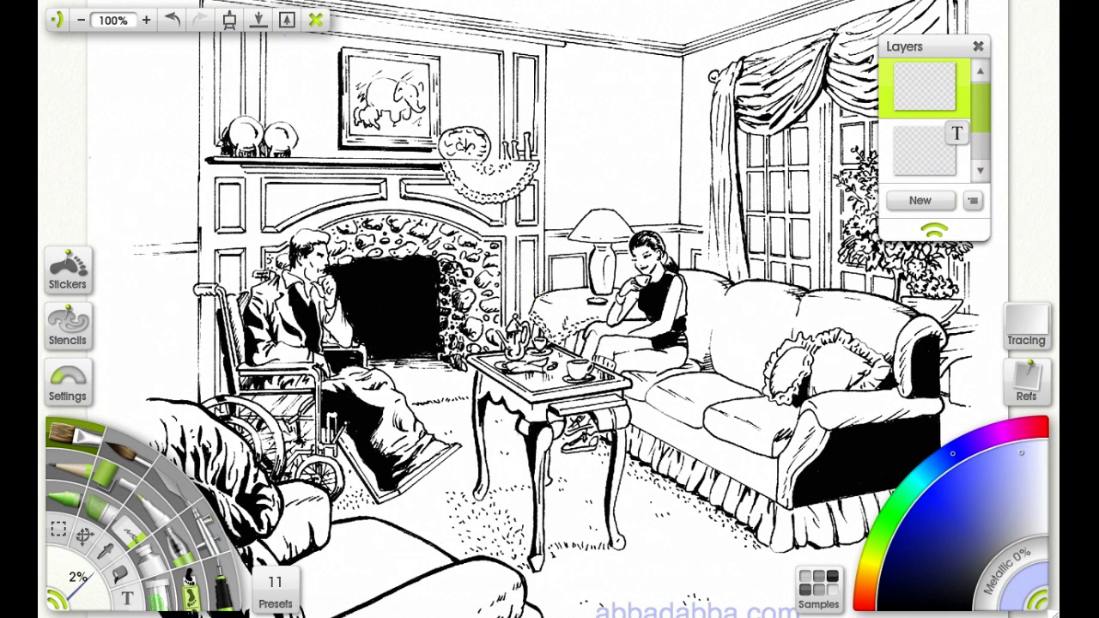
pyautogui.click(72, 268)
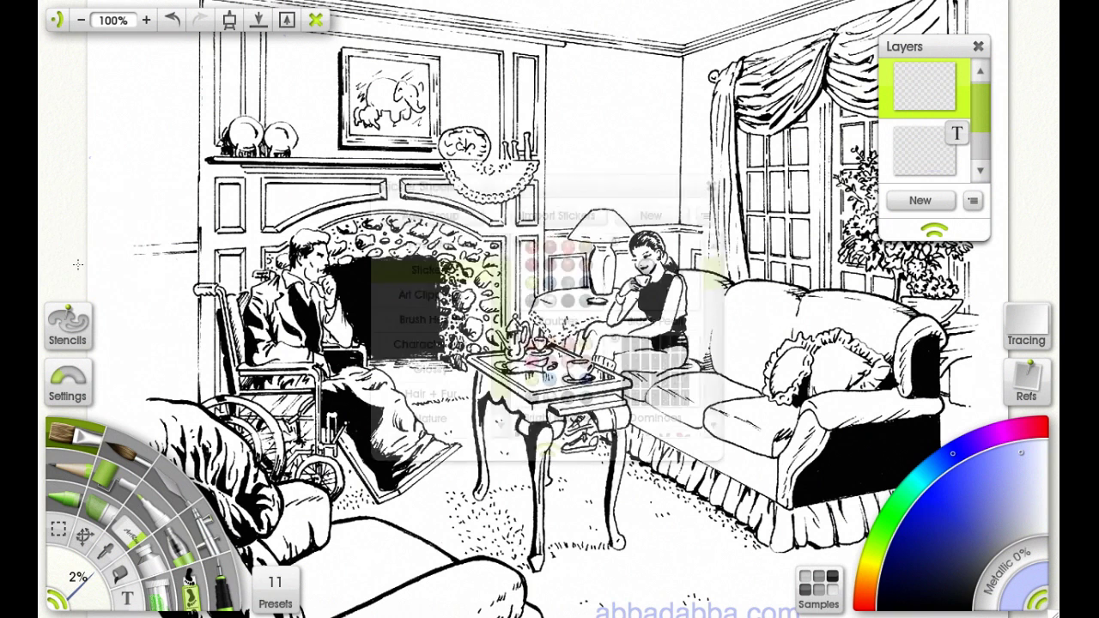
pyautogui.click(678, 219)
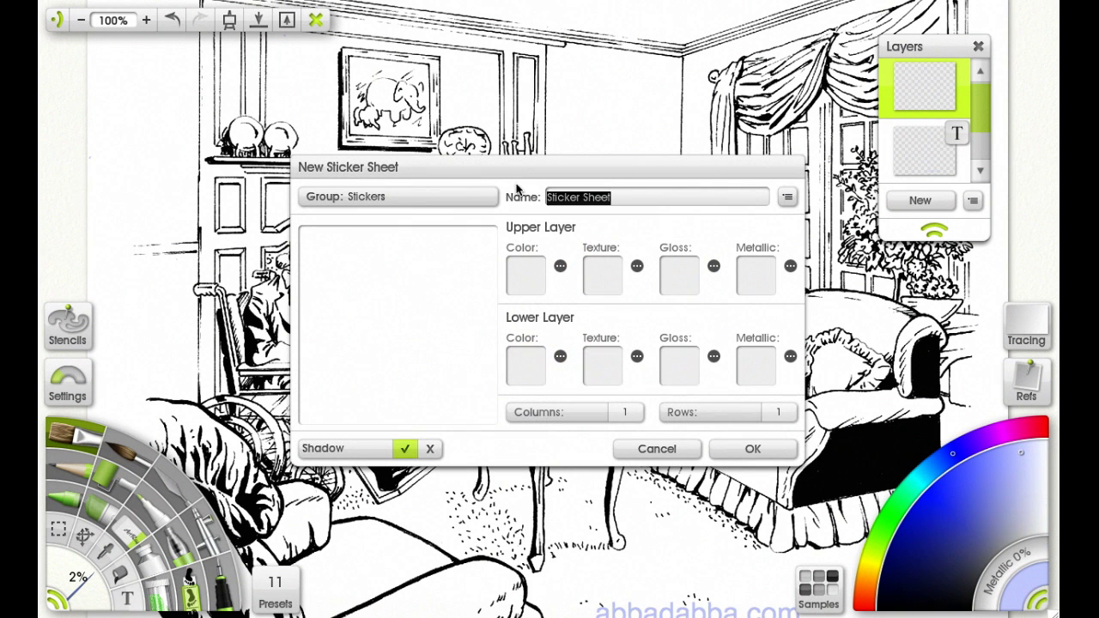
pyautogui.click(668, 448)
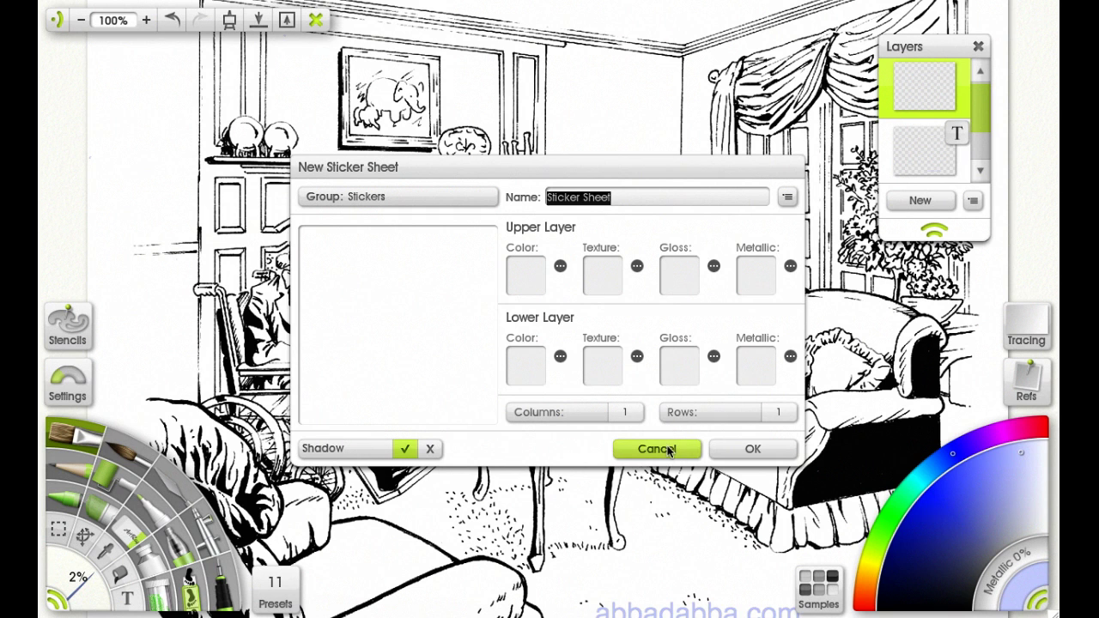
pyautogui.click(445, 297)
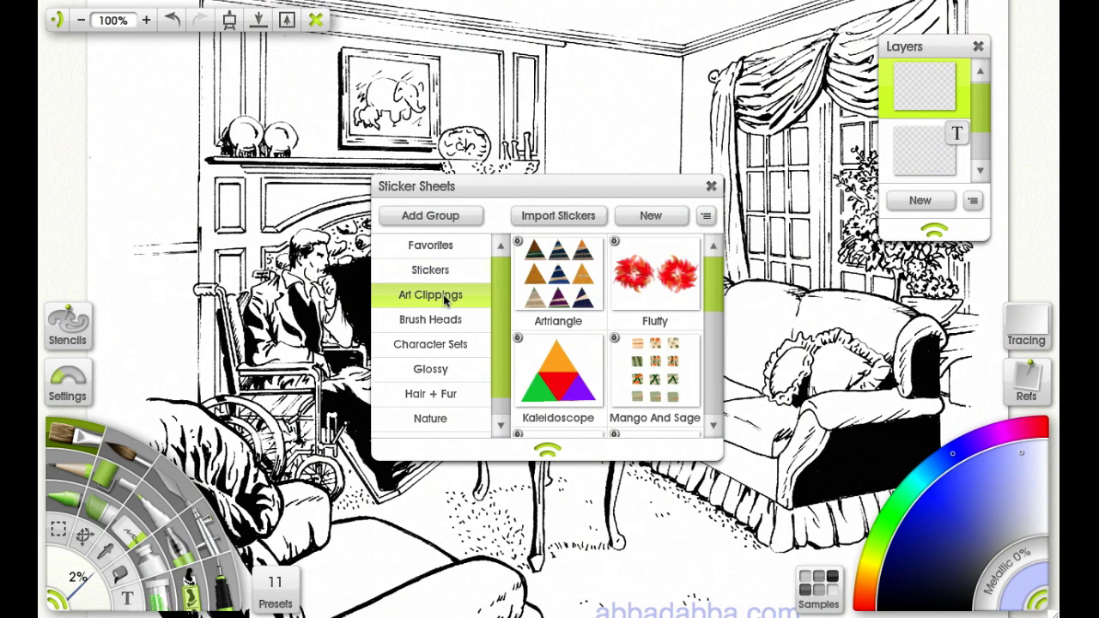
pyautogui.click(444, 322)
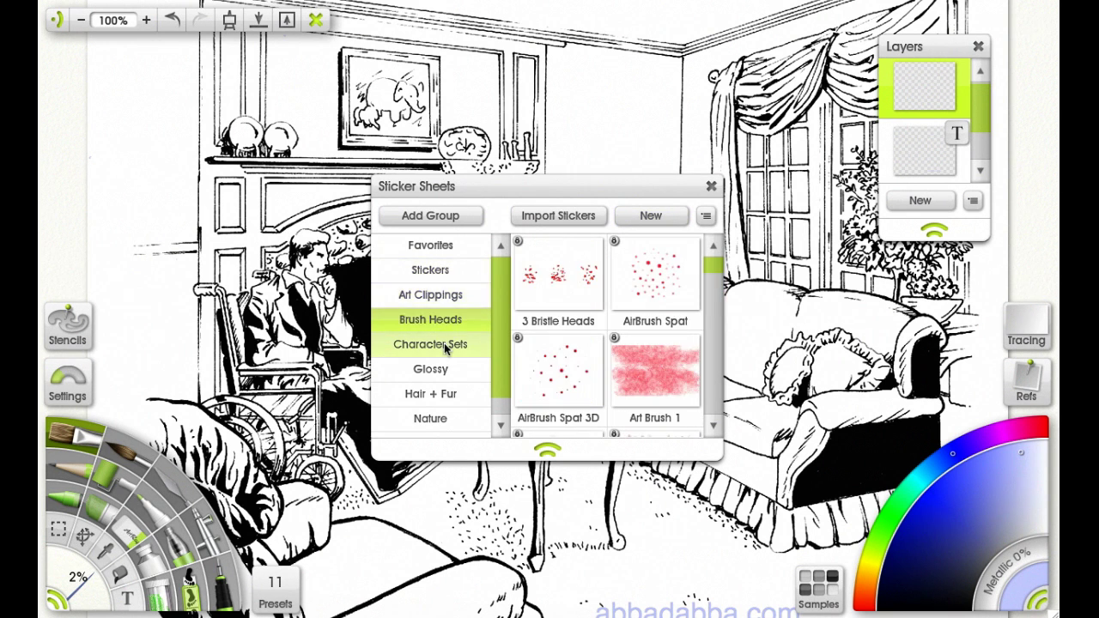
pyautogui.click(447, 345)
pyautogui.click(447, 374)
pyautogui.click(447, 395)
pyautogui.click(447, 418)
pyautogui.click(444, 247)
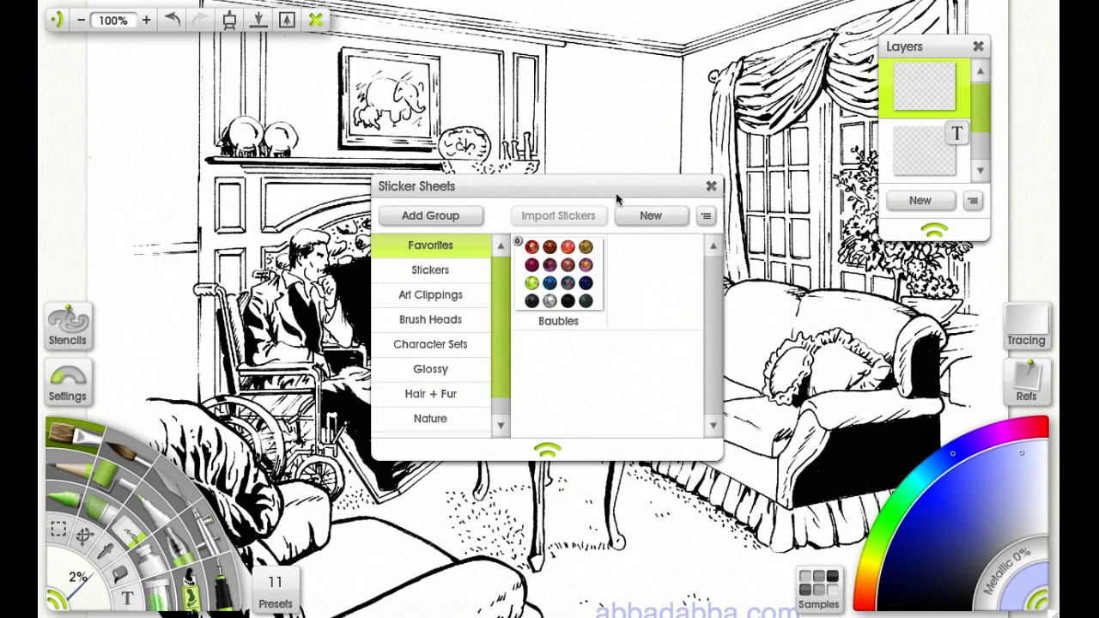
pyautogui.click(711, 187)
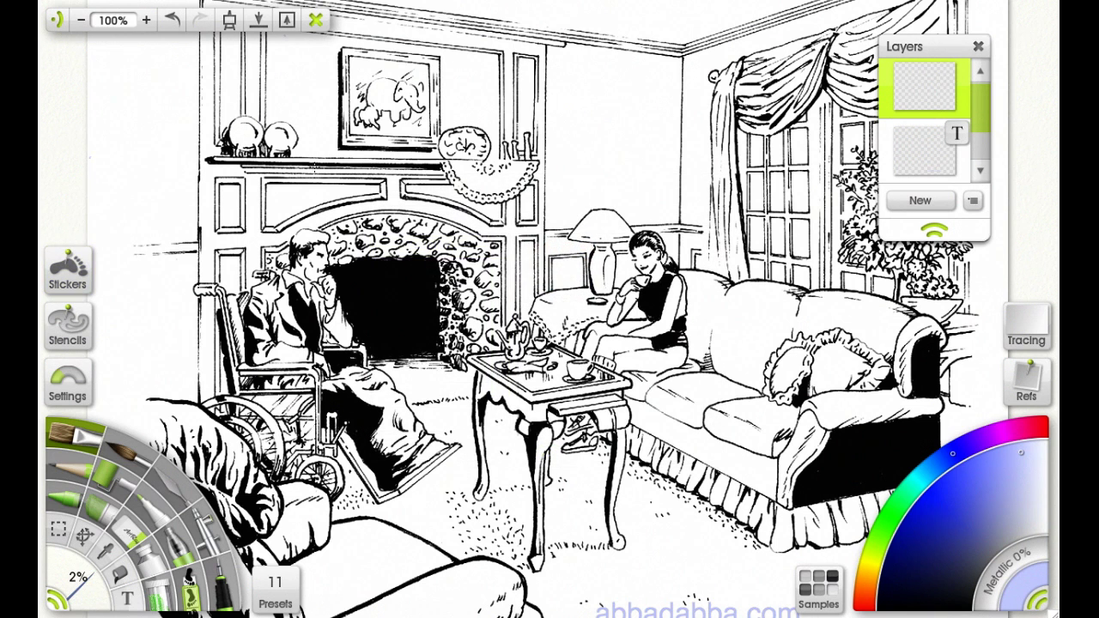
pyautogui.click(69, 323)
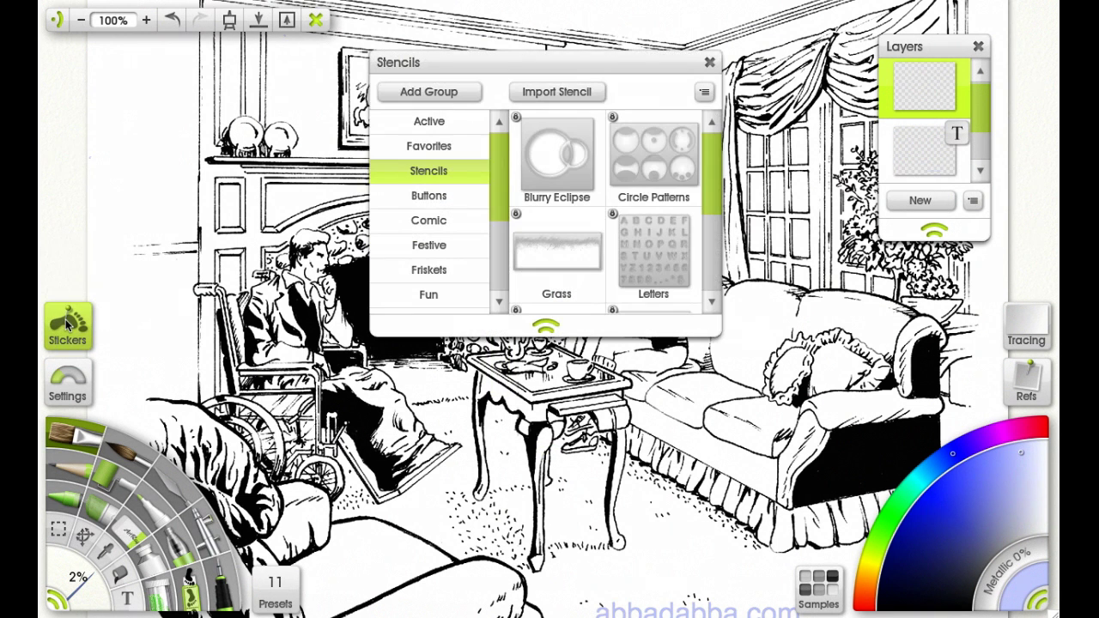
pyautogui.click(463, 148)
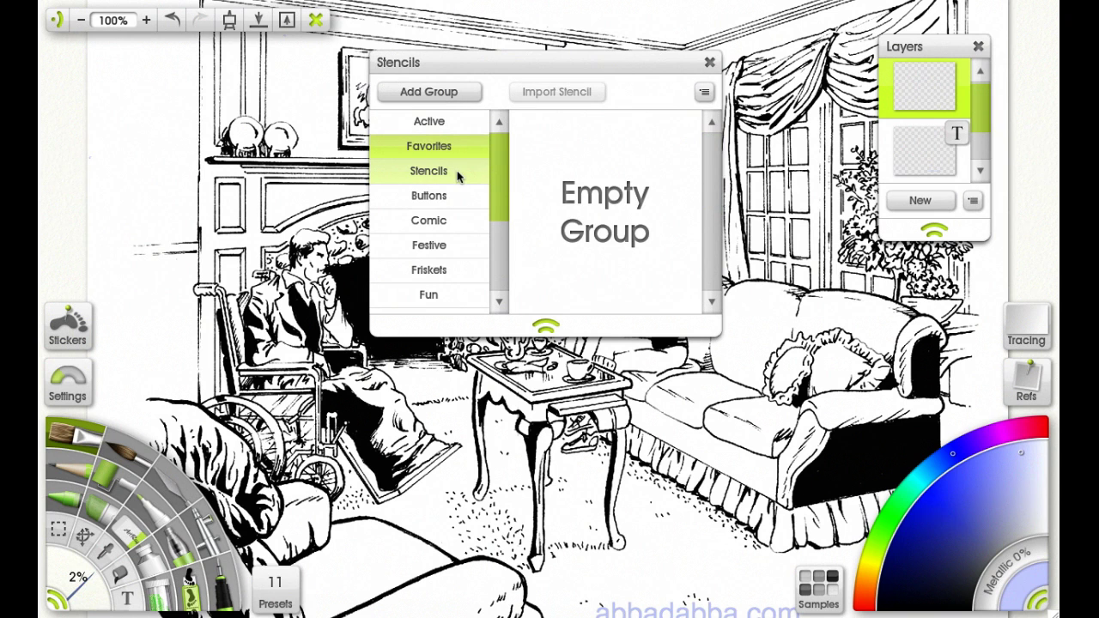
pyautogui.click(456, 196)
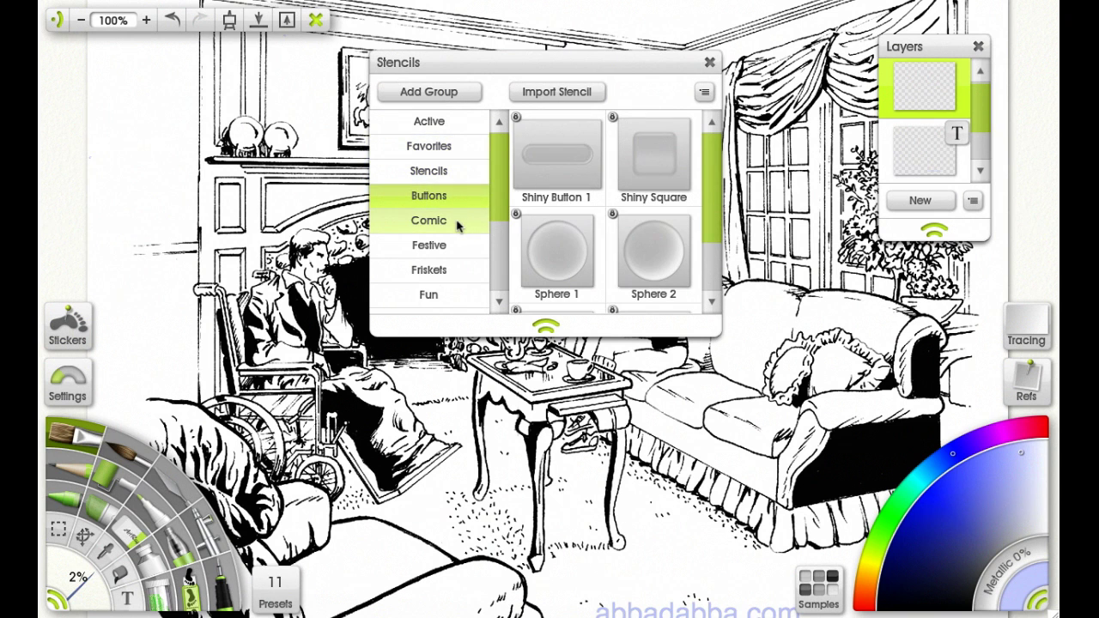
pyautogui.click(457, 223)
pyautogui.click(457, 247)
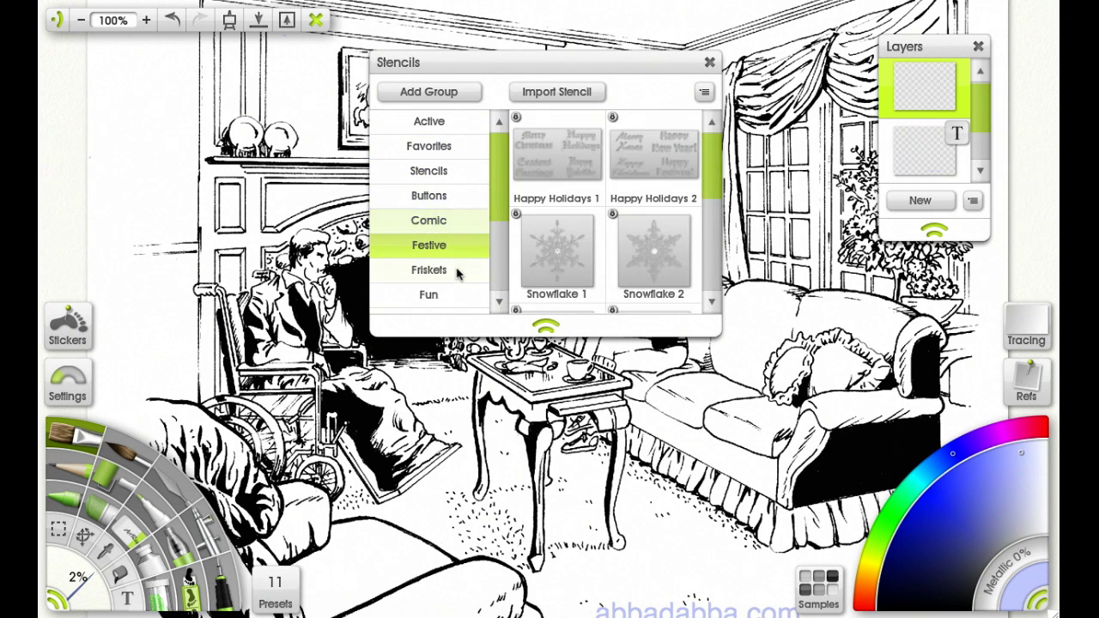
pyautogui.click(456, 273)
pyautogui.click(456, 296)
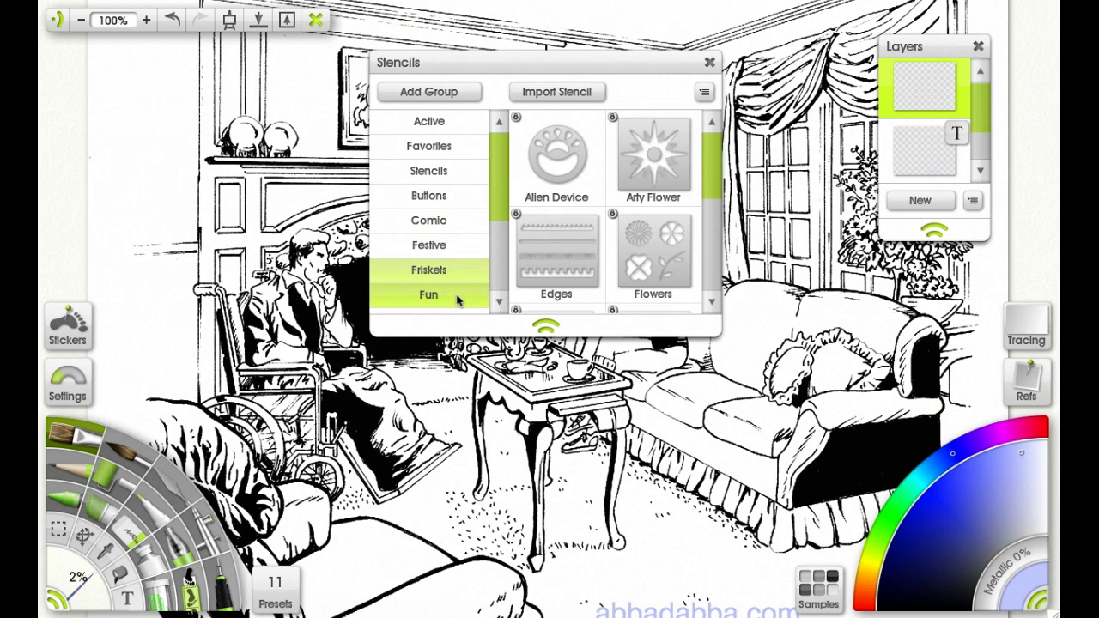
pyautogui.click(456, 275)
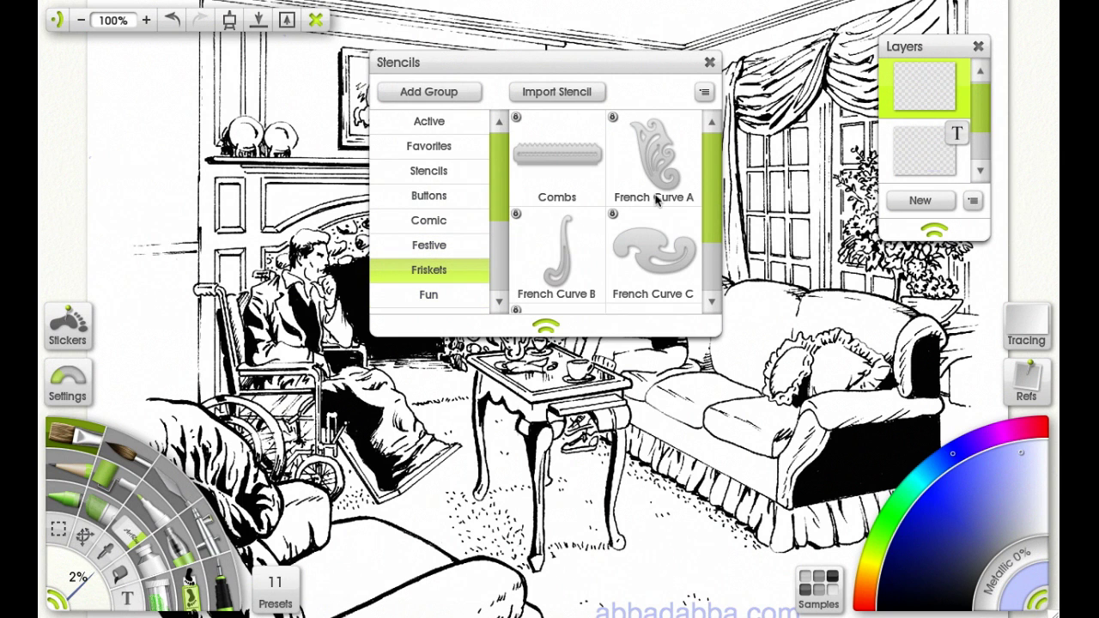
pyautogui.click(500, 304)
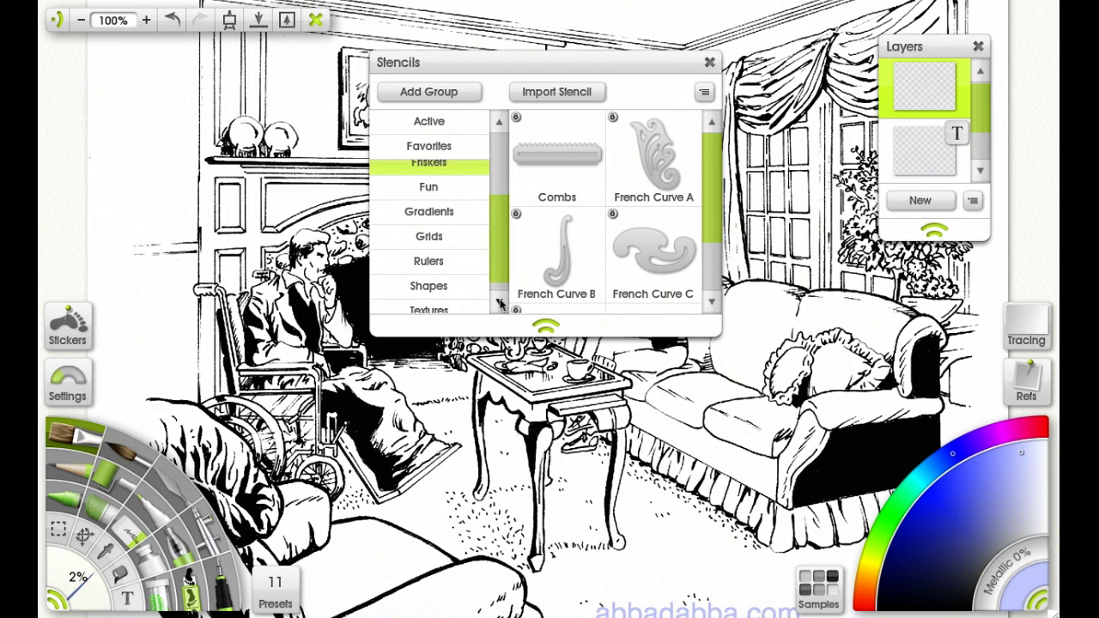
pyautogui.click(500, 303)
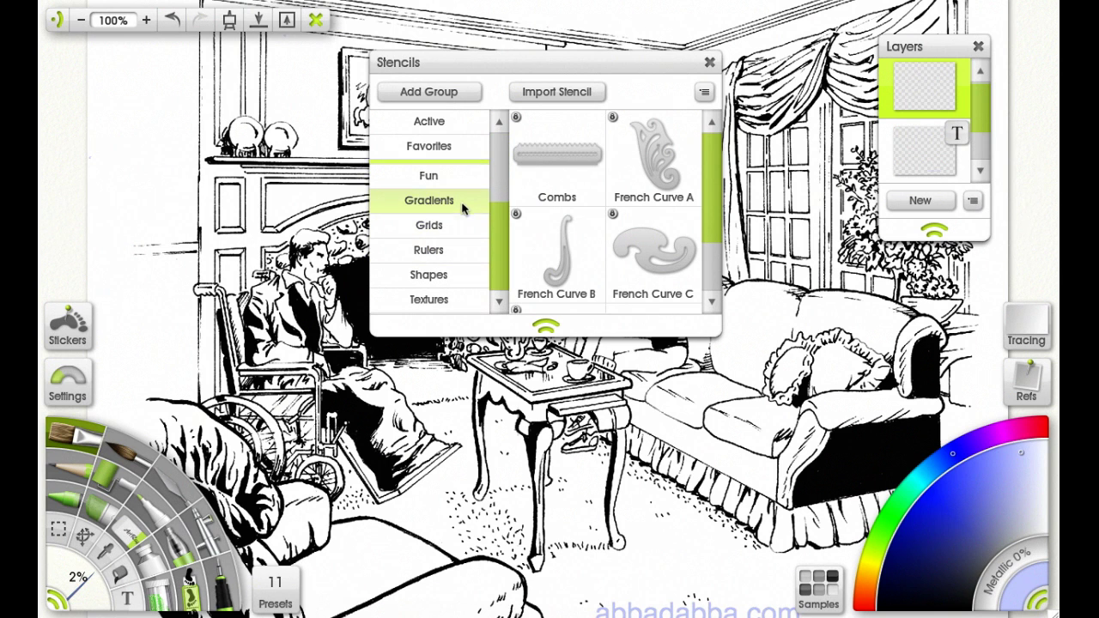
pyautogui.click(461, 203)
pyautogui.click(452, 226)
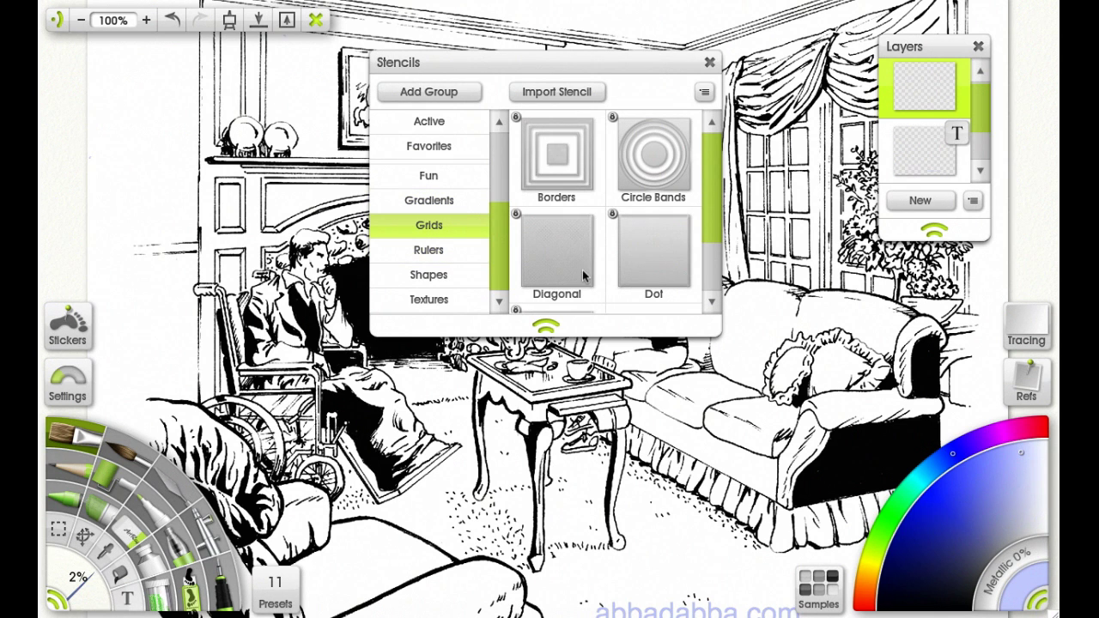
pyautogui.click(402, 451)
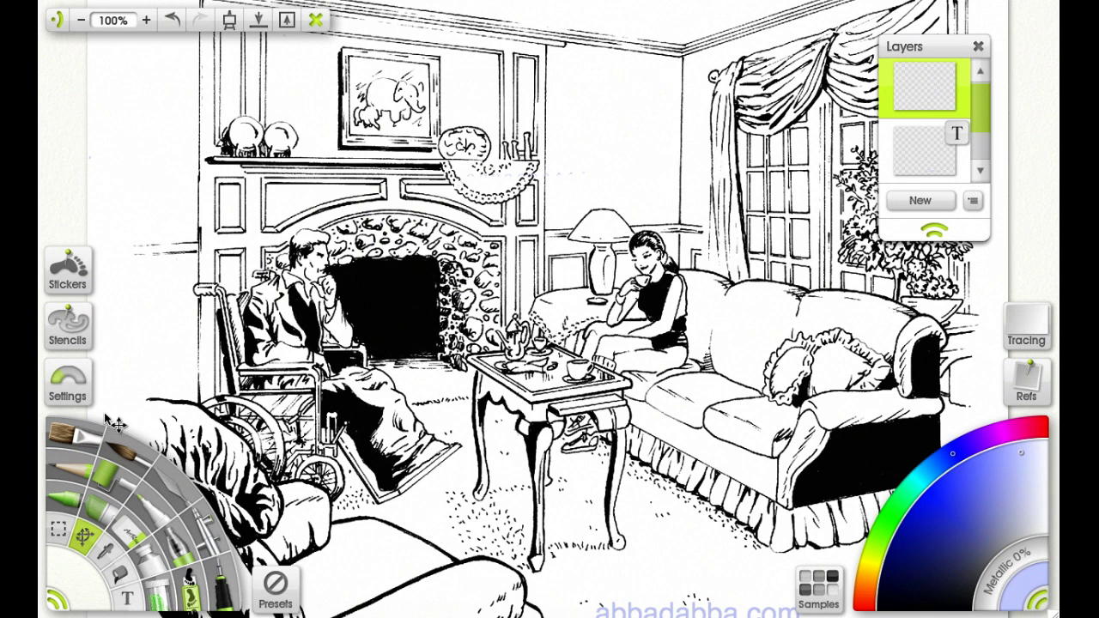
# Cancel Select Layer mode and review pencil settings: Pressure 50%, Softness 100%, Smoothing 30%.
pyautogui.click(74, 381)
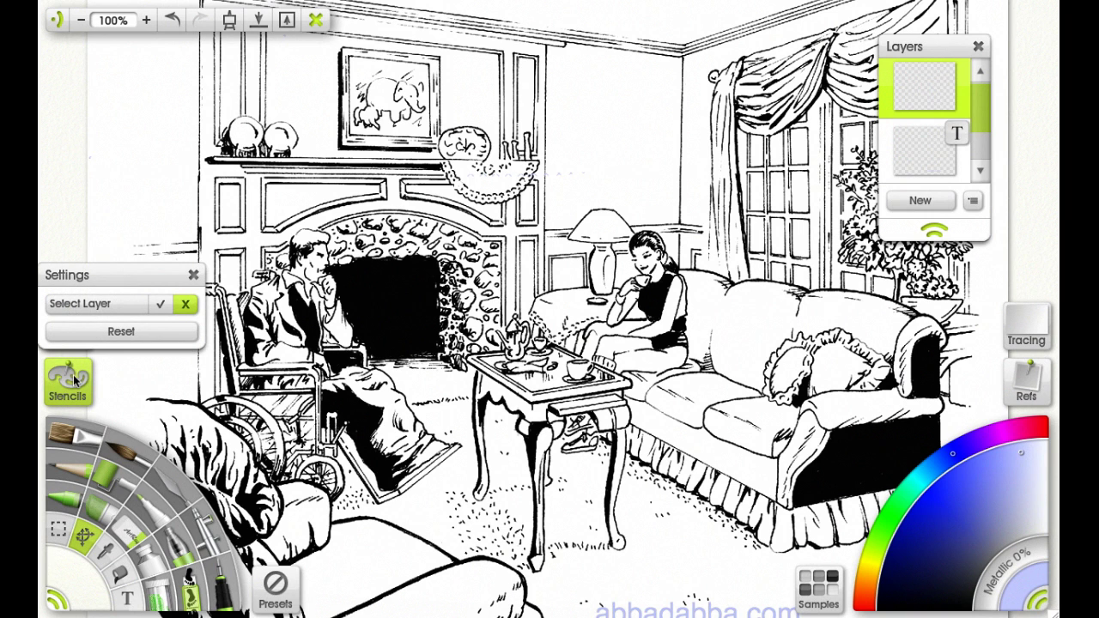
pyautogui.click(187, 305)
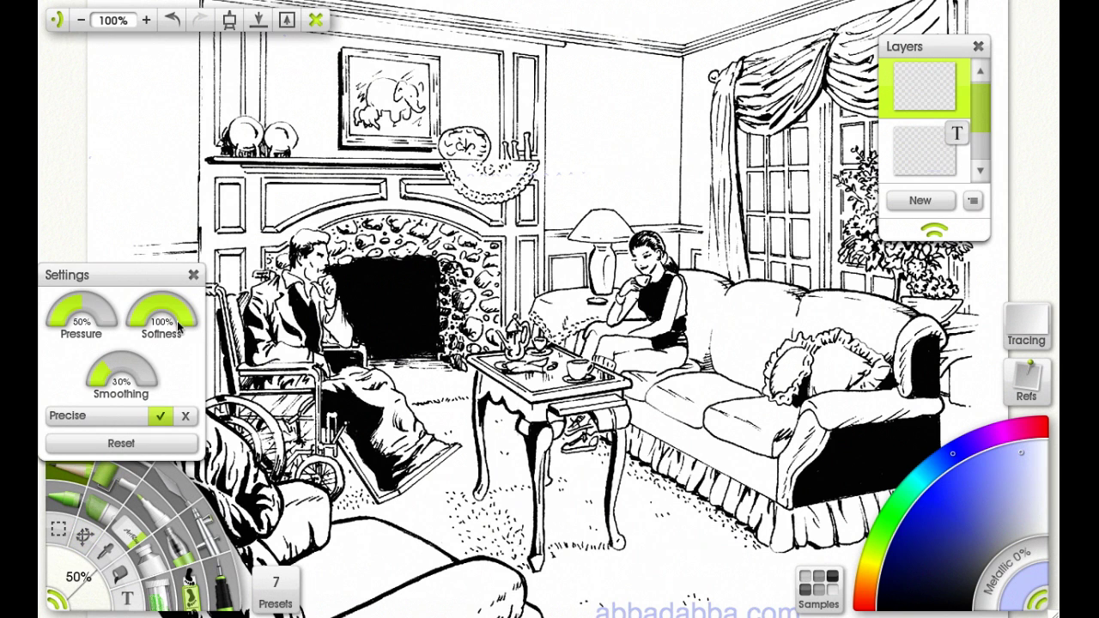
pyautogui.click(194, 277)
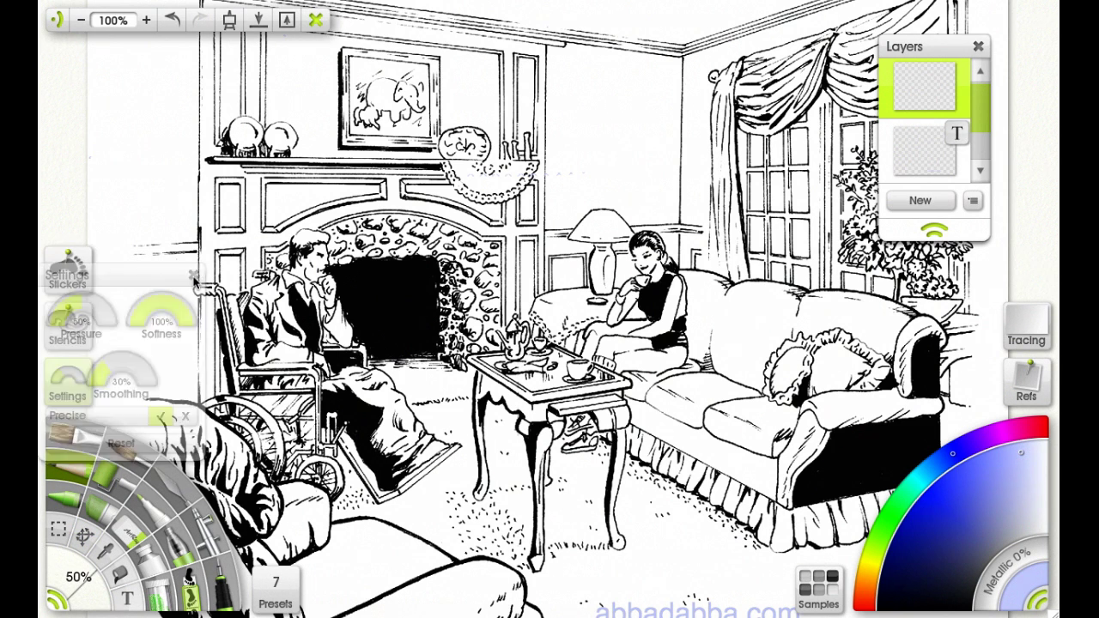
pyautogui.click(76, 386)
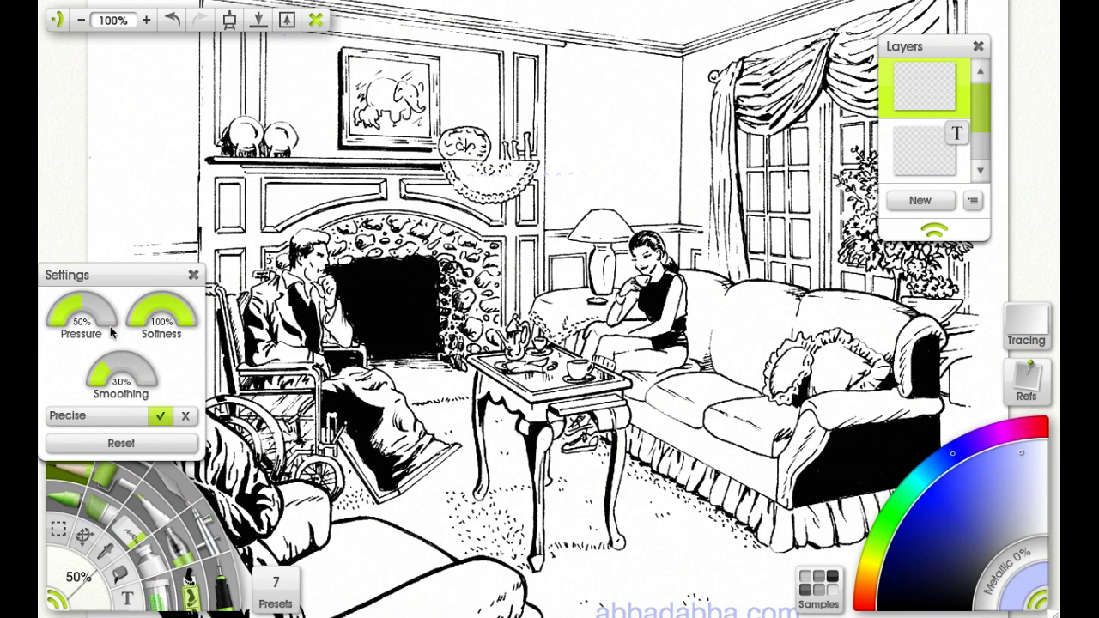
pyautogui.click(194, 276)
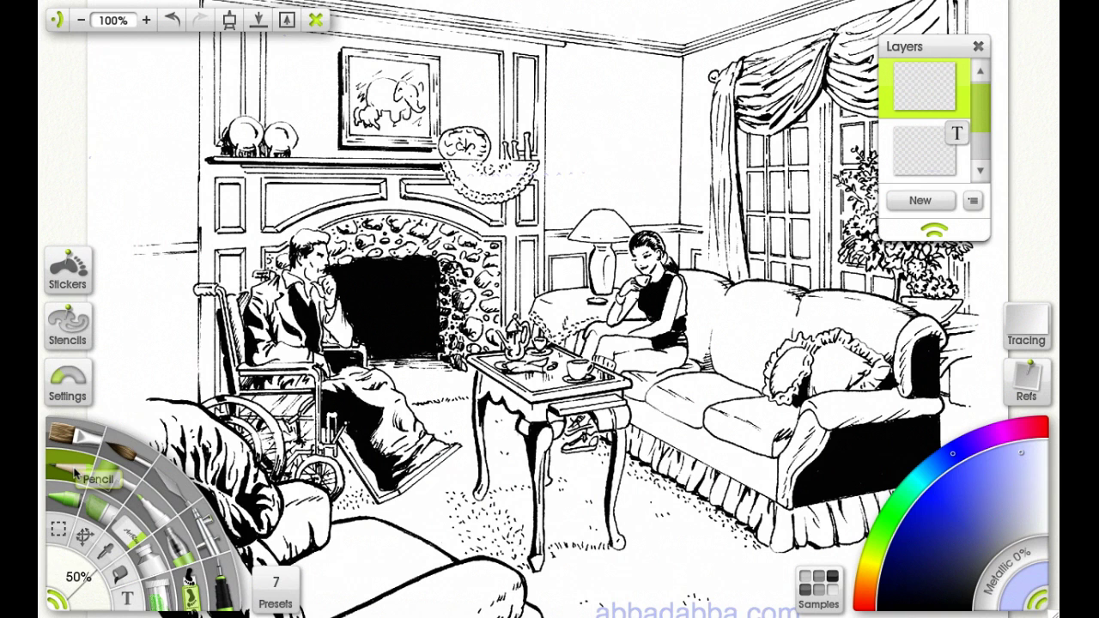
# Switch to the Selection tool and try a freehand selection around the fireplace.
pyautogui.click(276, 585)
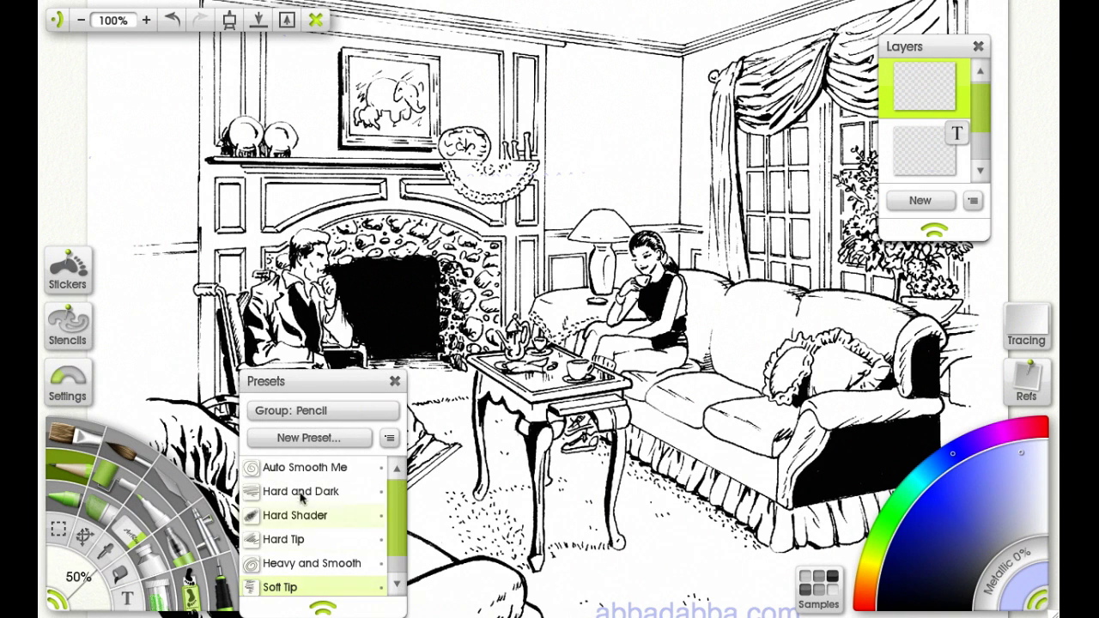
pyautogui.click(395, 381)
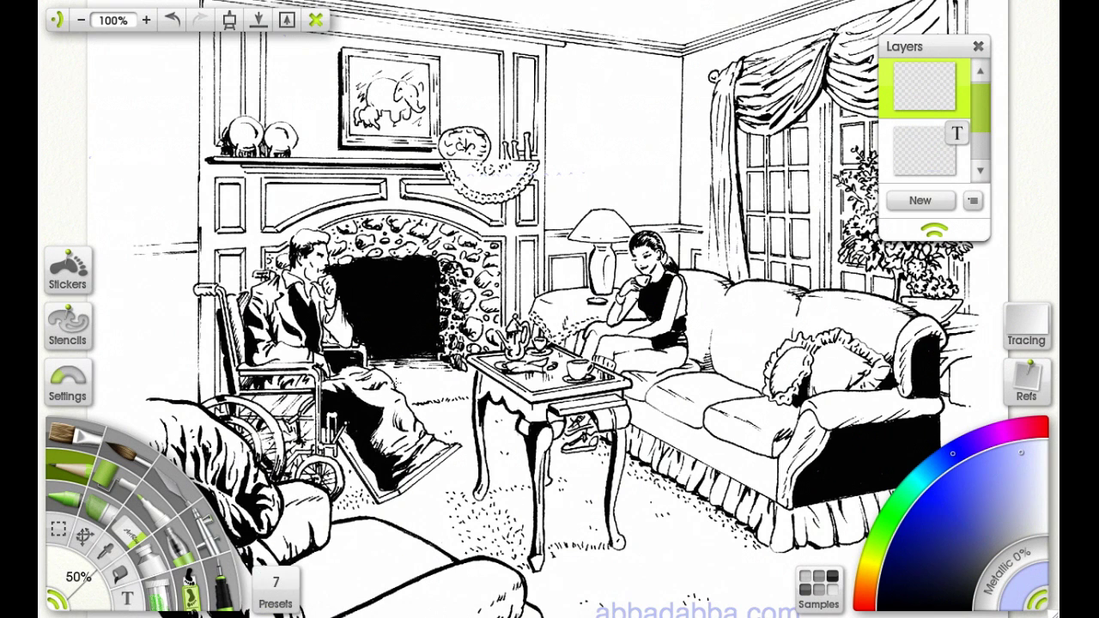
pyautogui.click(58, 527)
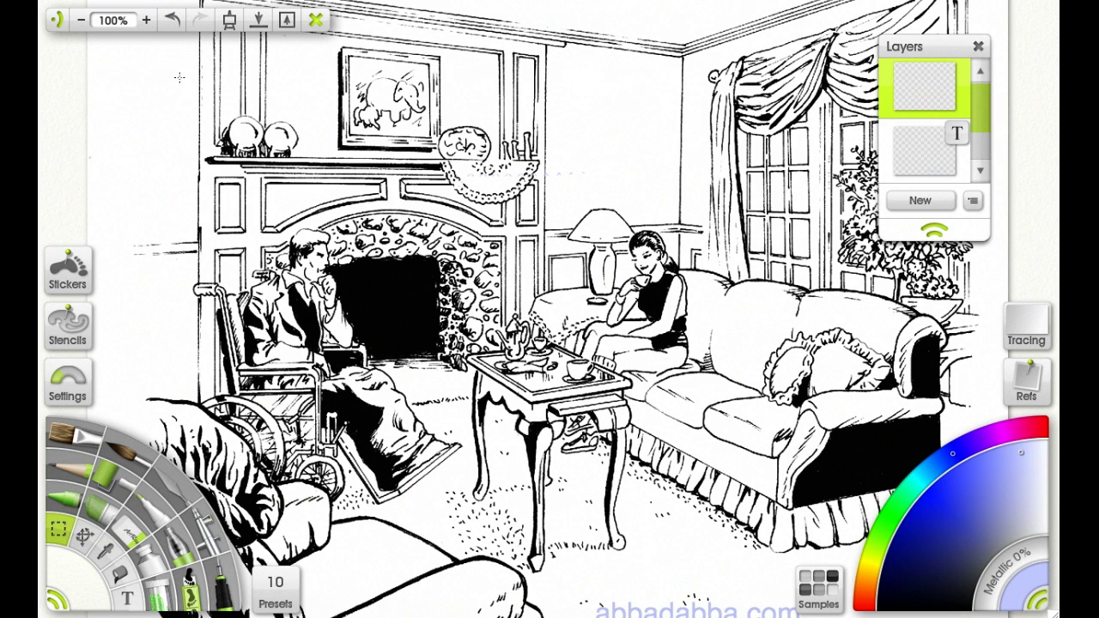
pyautogui.moveTo(146, 81)
pyautogui.mouseDown()
pyautogui.moveTo(387, 202)
pyautogui.moveTo(632, 134)
pyautogui.moveTo(264, 254)
pyautogui.moveTo(292, 258)
pyautogui.mouseUp()
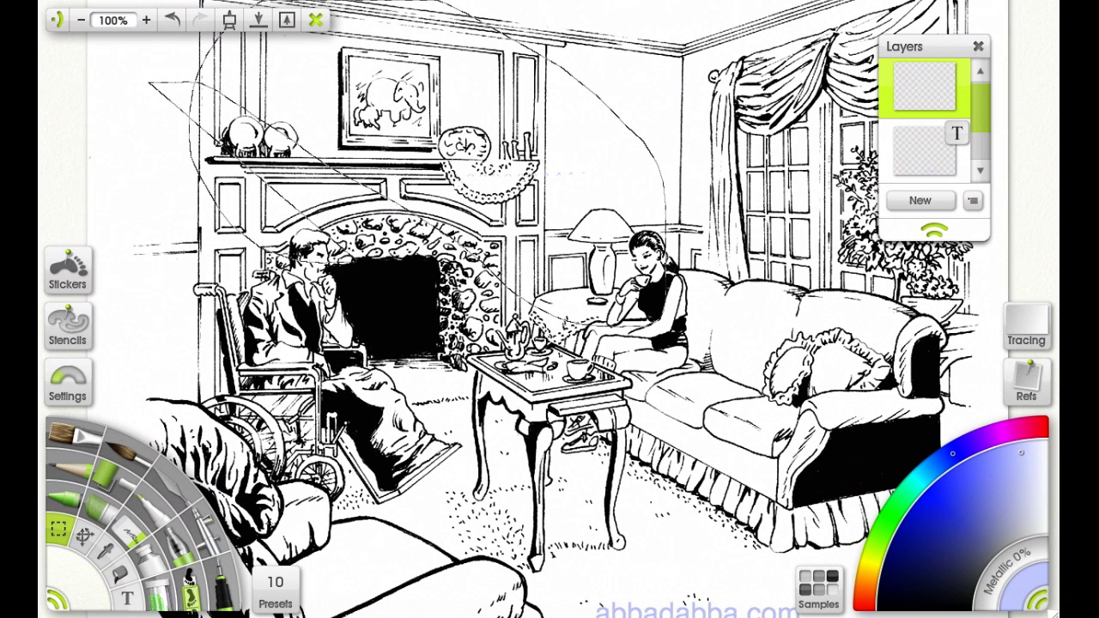
# Choose the Hard Circle preset and select an ellipse around the seated woman and lamp.
pyautogui.click(274, 587)
pyautogui.click(307, 487)
pyautogui.click(307, 490)
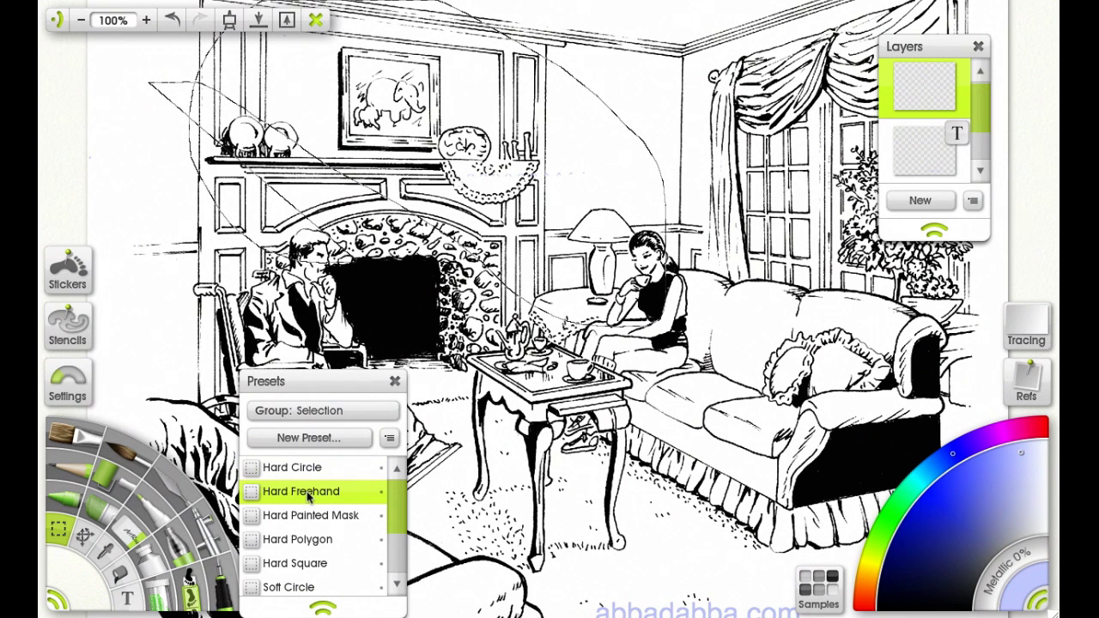
pyautogui.click(305, 469)
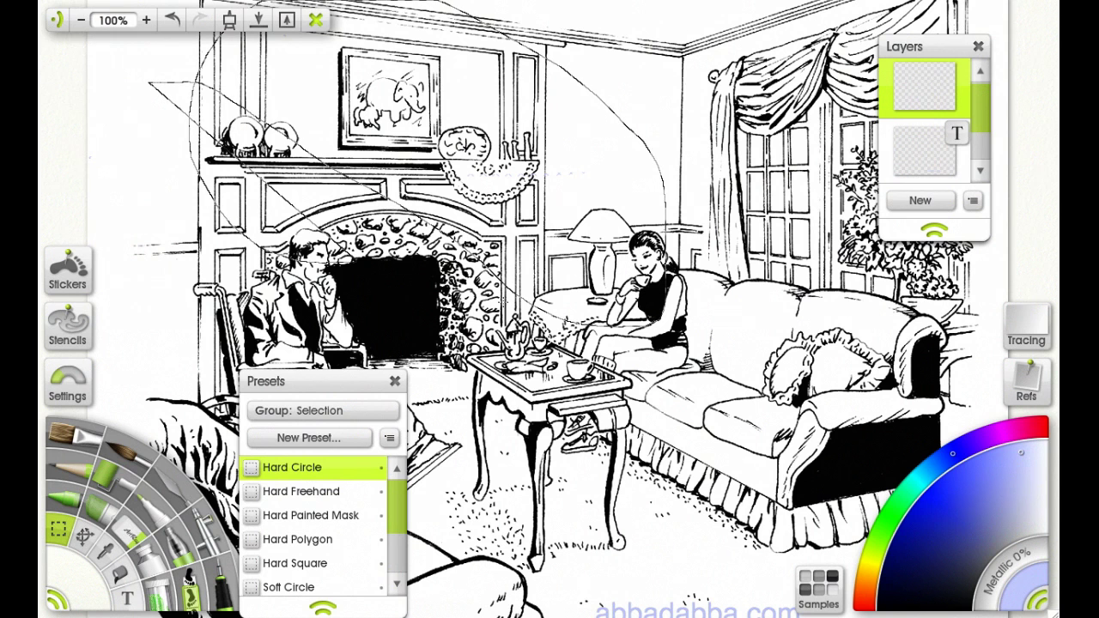
pyautogui.moveTo(597, 208); pyautogui.dragTo(650, 343)
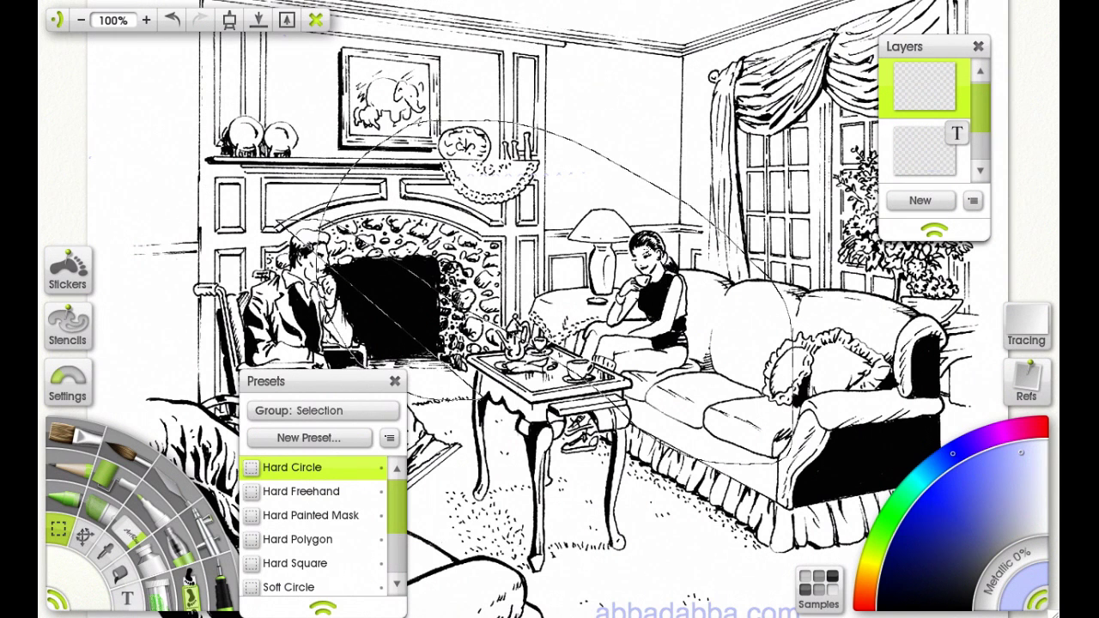
pyautogui.moveTo(578, 137); pyautogui.dragTo(705, 330)
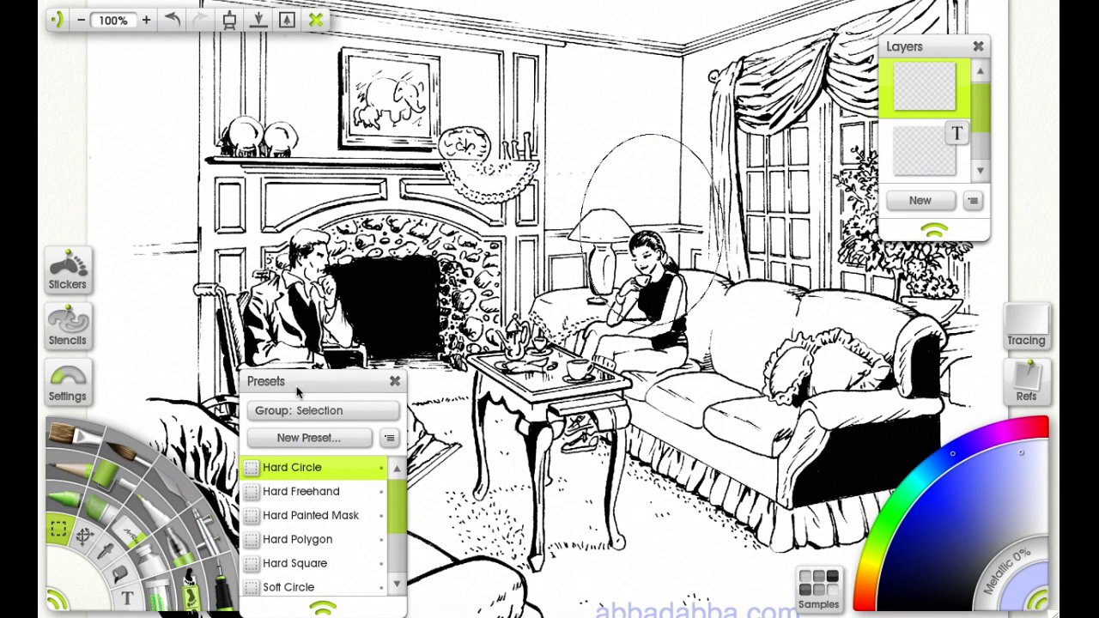
pyautogui.click(395, 381)
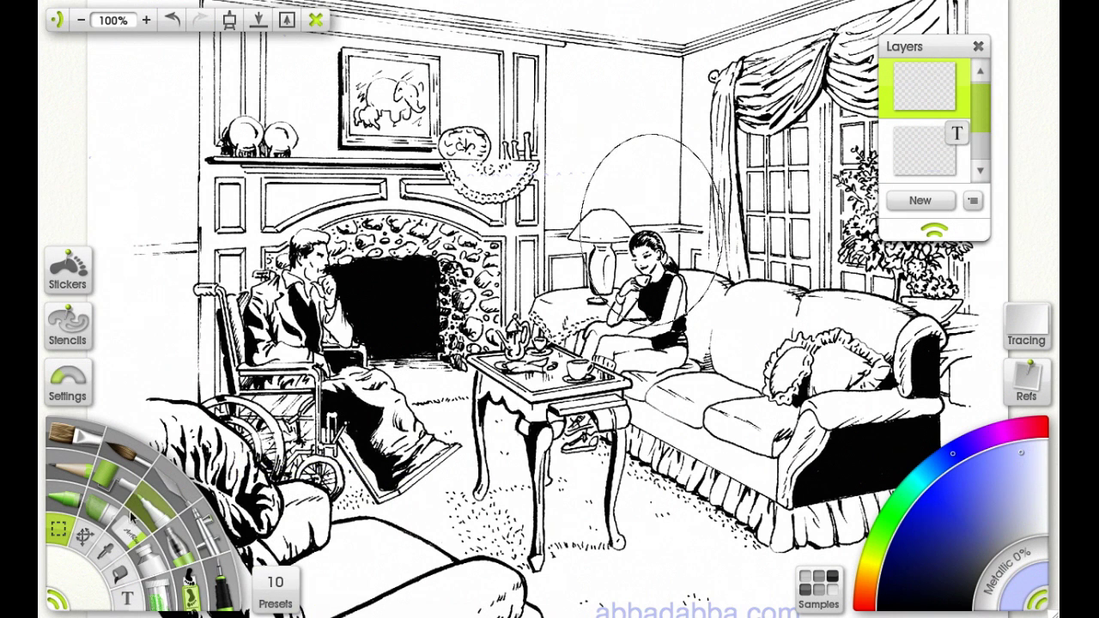
pyautogui.click(82, 538)
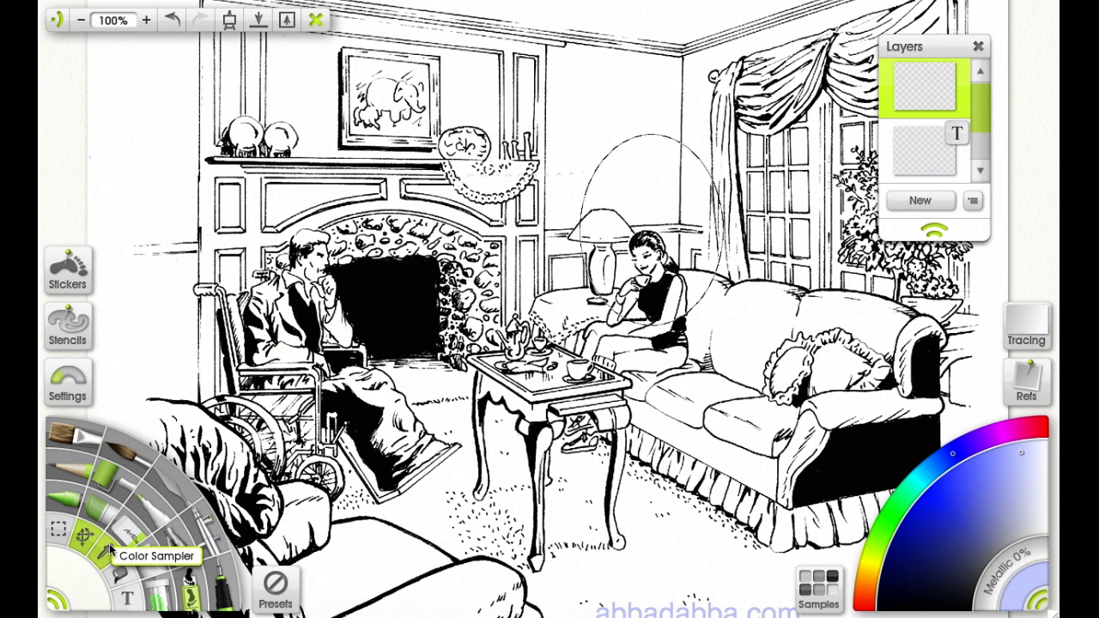
# On the image layer, shrink the woman-and-lamp cut-out and apply the transformation.
pyautogui.click(978, 129)
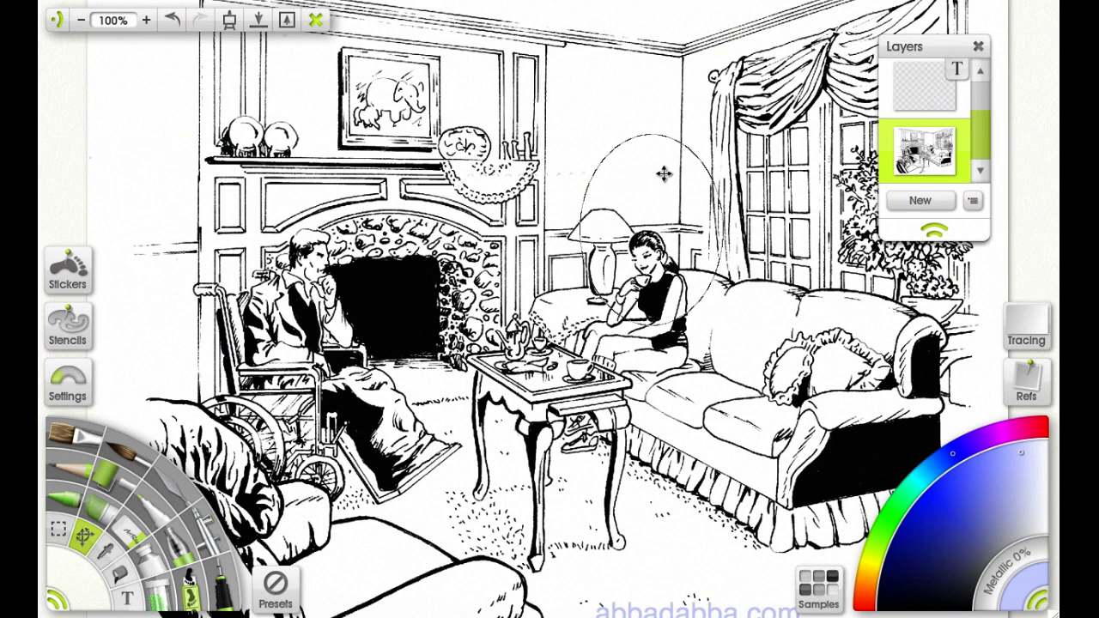
pyautogui.moveTo(656, 187); pyautogui.dragTo(732, 199)
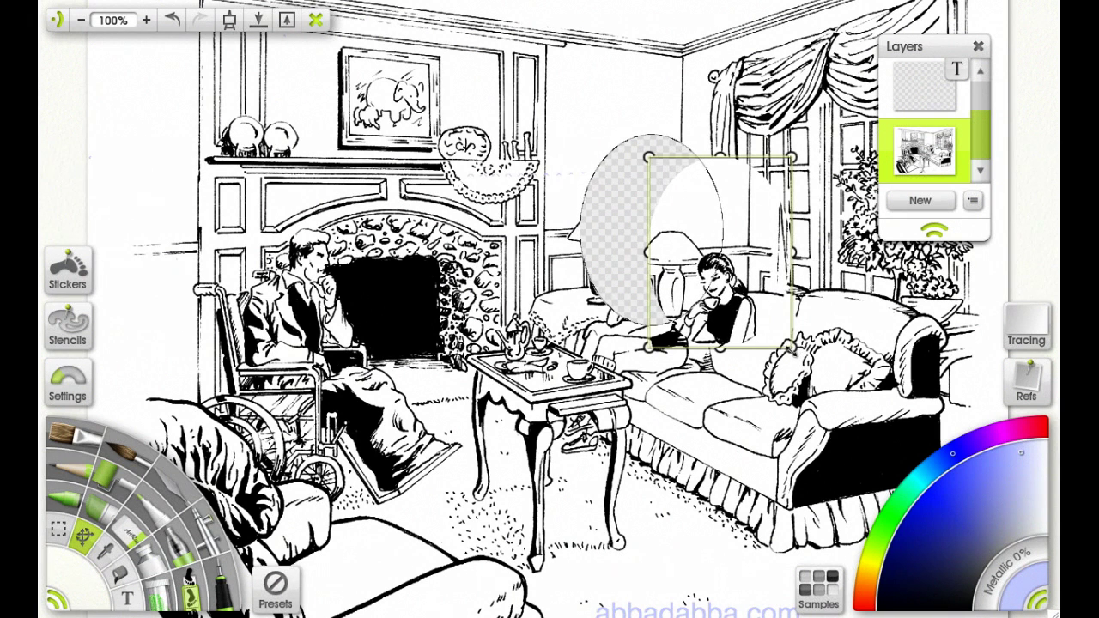
pyautogui.press('Delete')
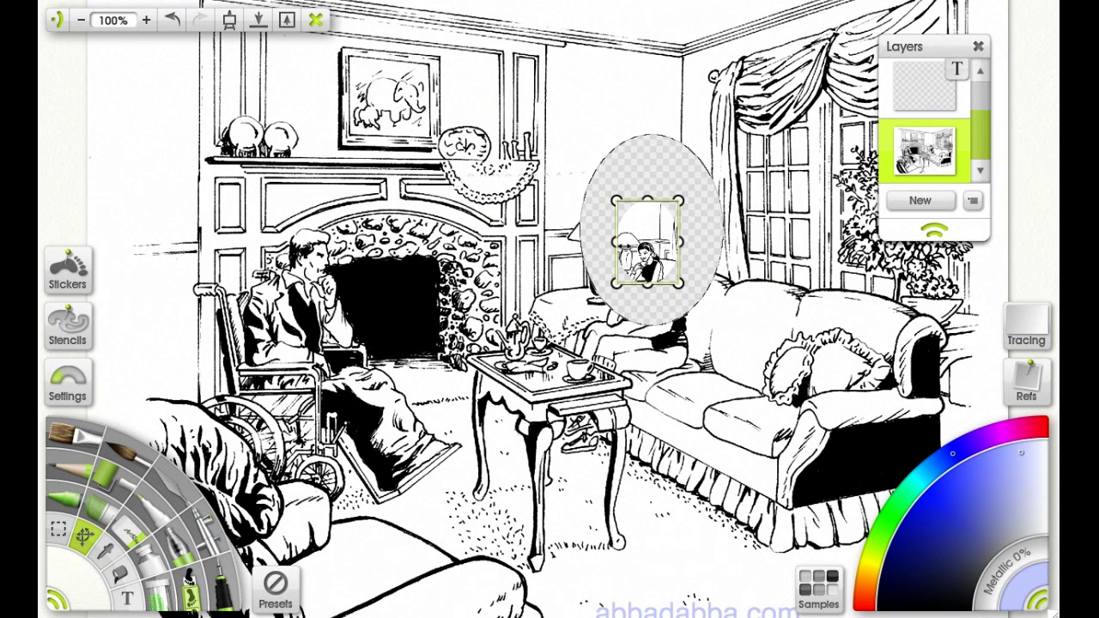
pyautogui.rightClick(632, 230)
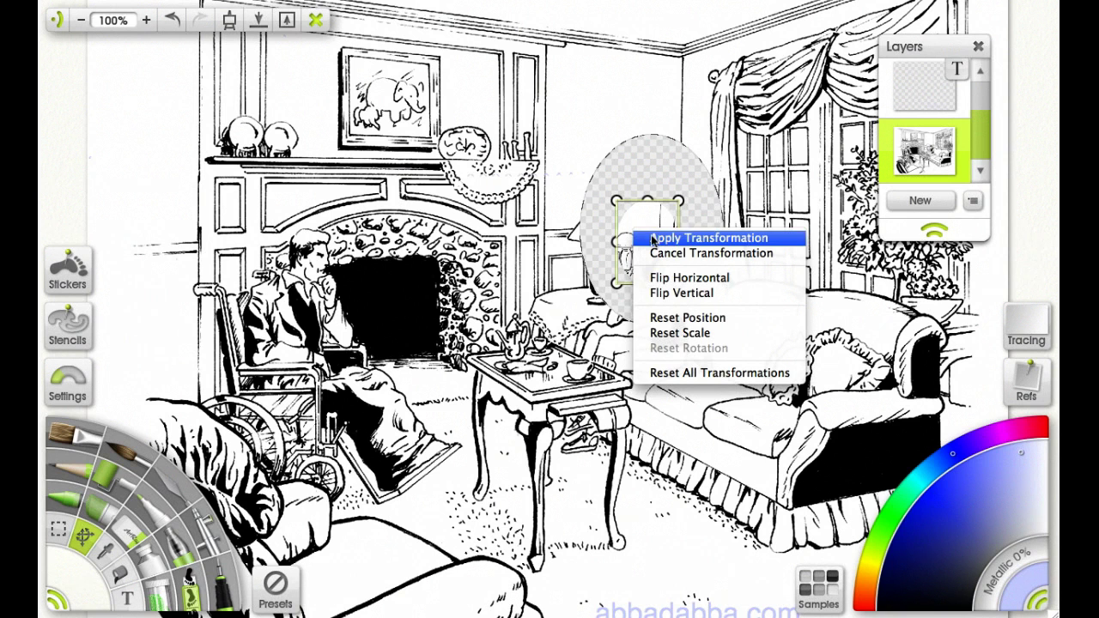
pyautogui.click(653, 240)
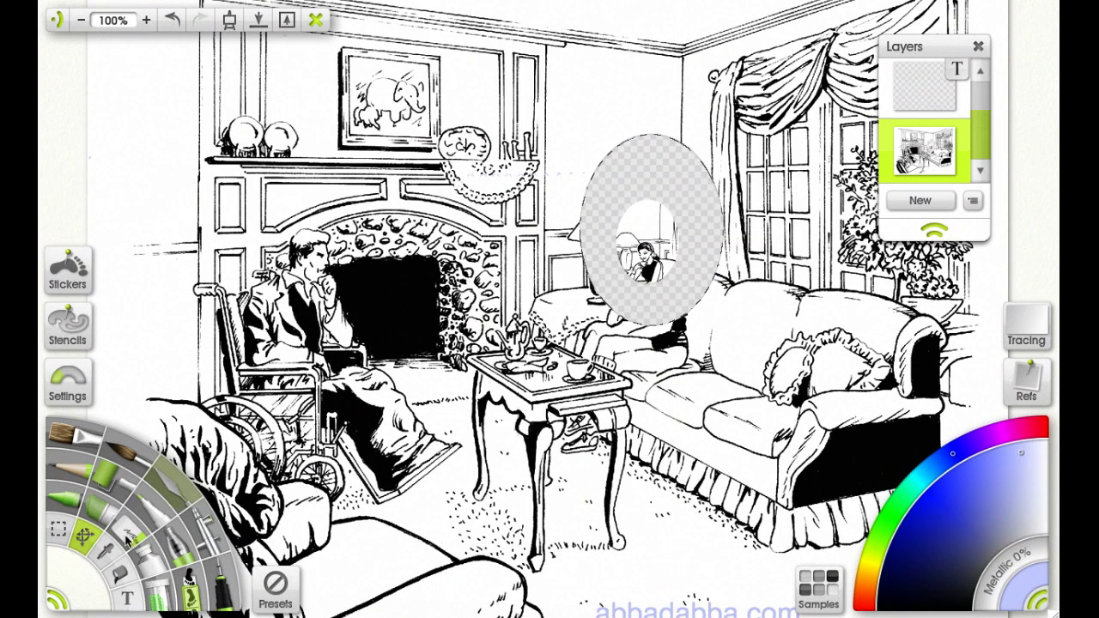
# Try the sampler and fill tools, then place a text caret on the upper-left wall.
pyautogui.click(106, 553)
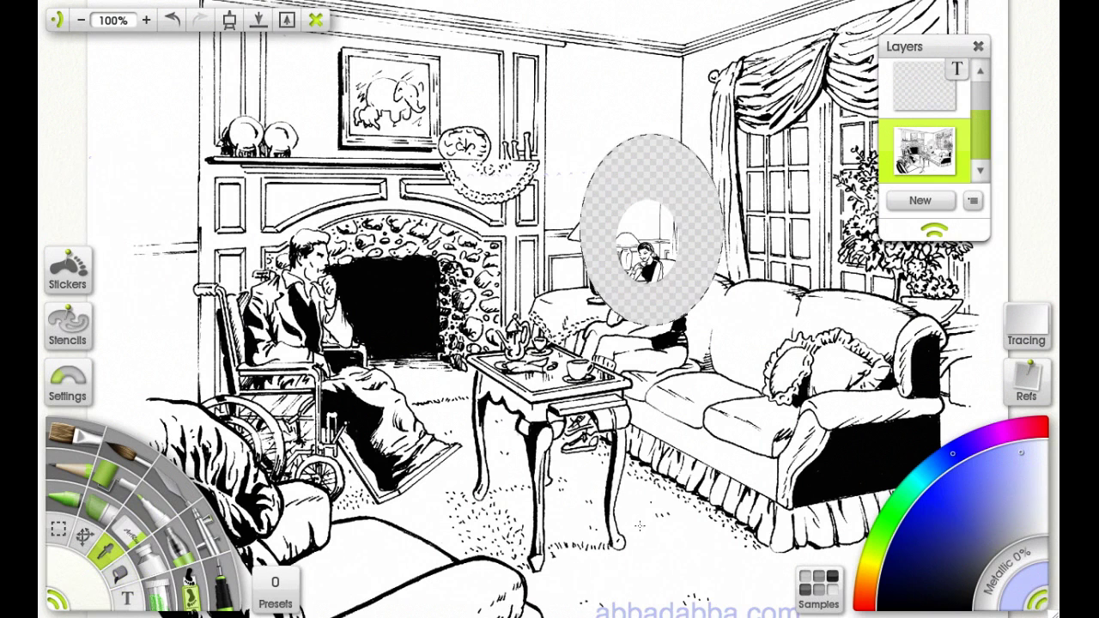
pyautogui.click(120, 577)
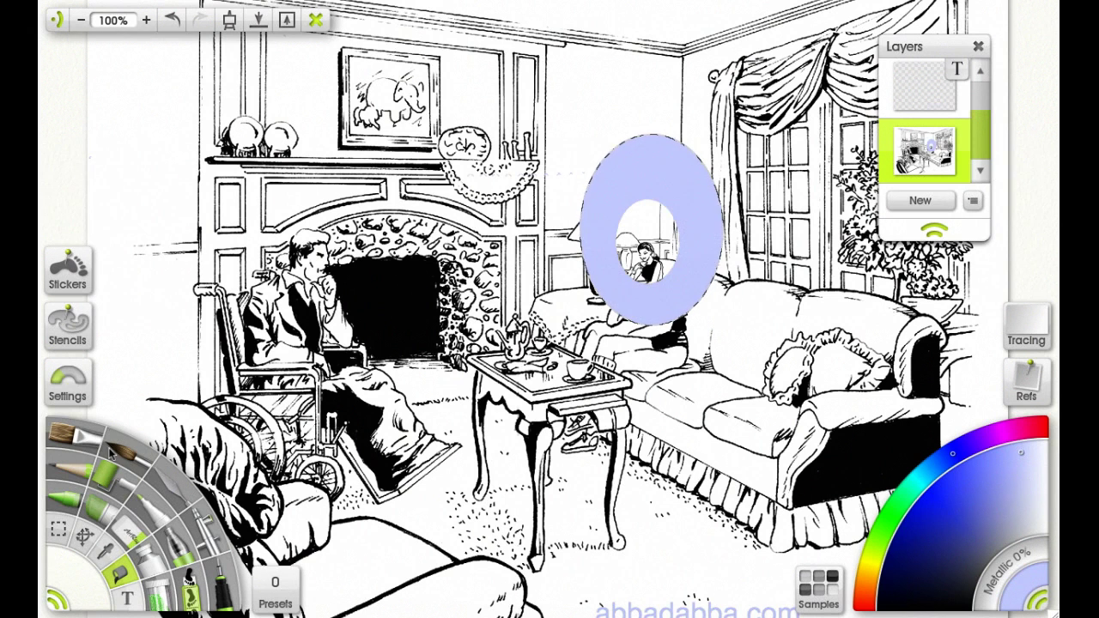
pyautogui.click(122, 601)
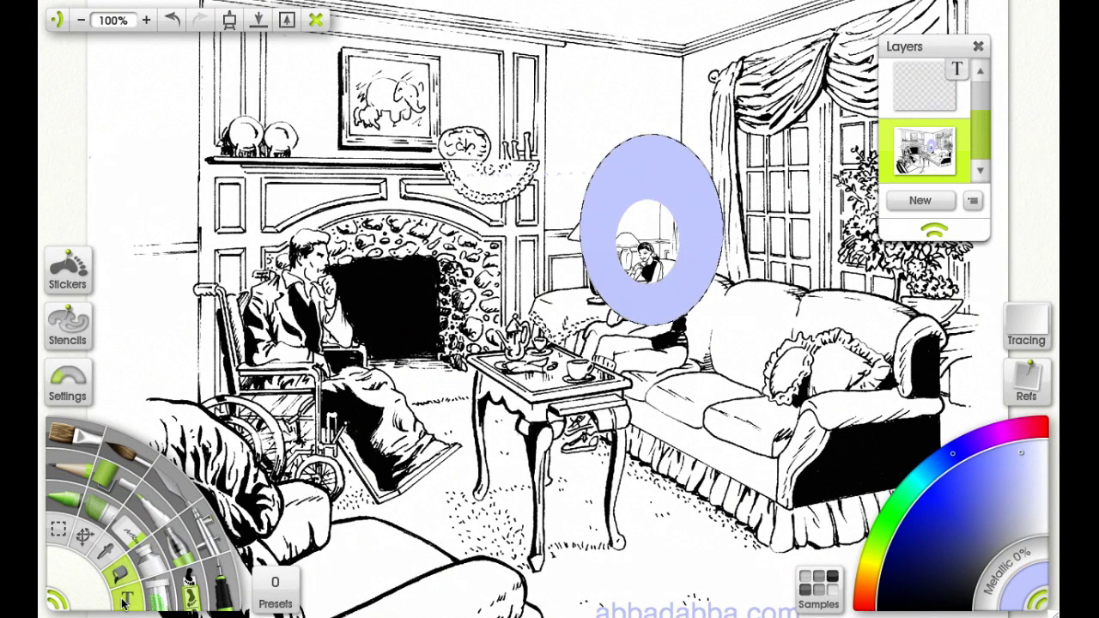
pyautogui.click(147, 120)
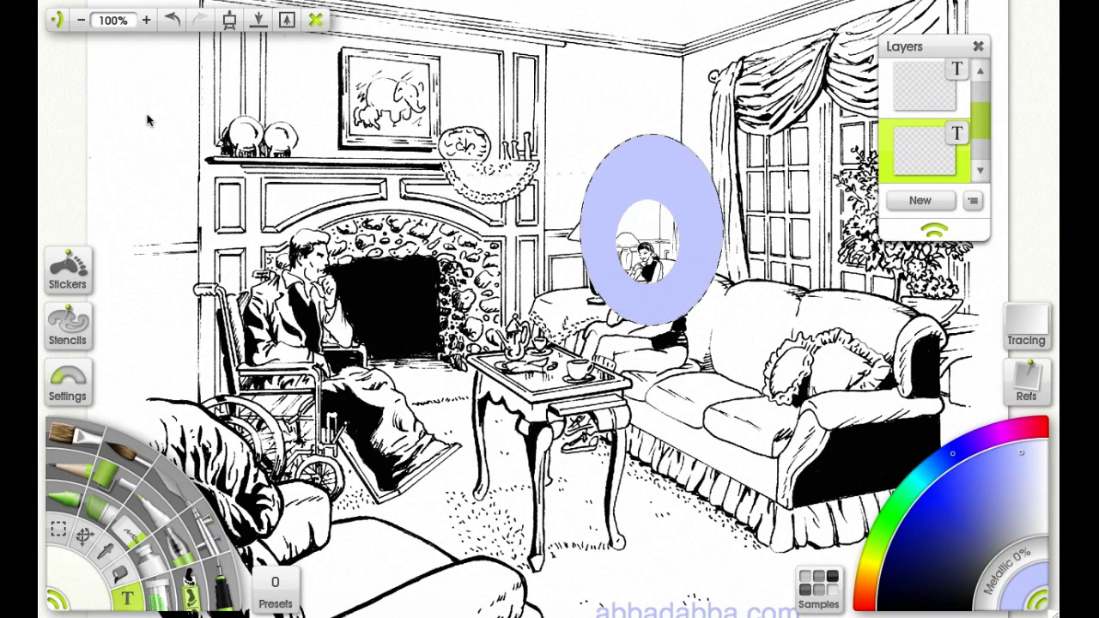
# Type 'this is an ARtRage demo', colour it pink, and move it beside the elephant picture.
pyautogui.write('this is an')
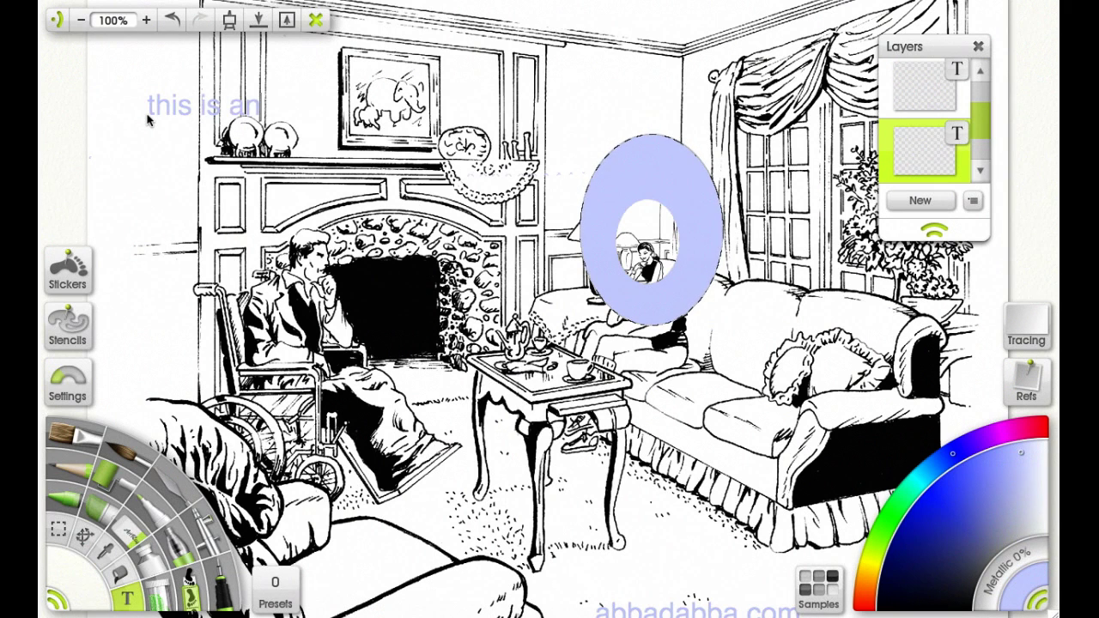
pyautogui.write(' ARt')
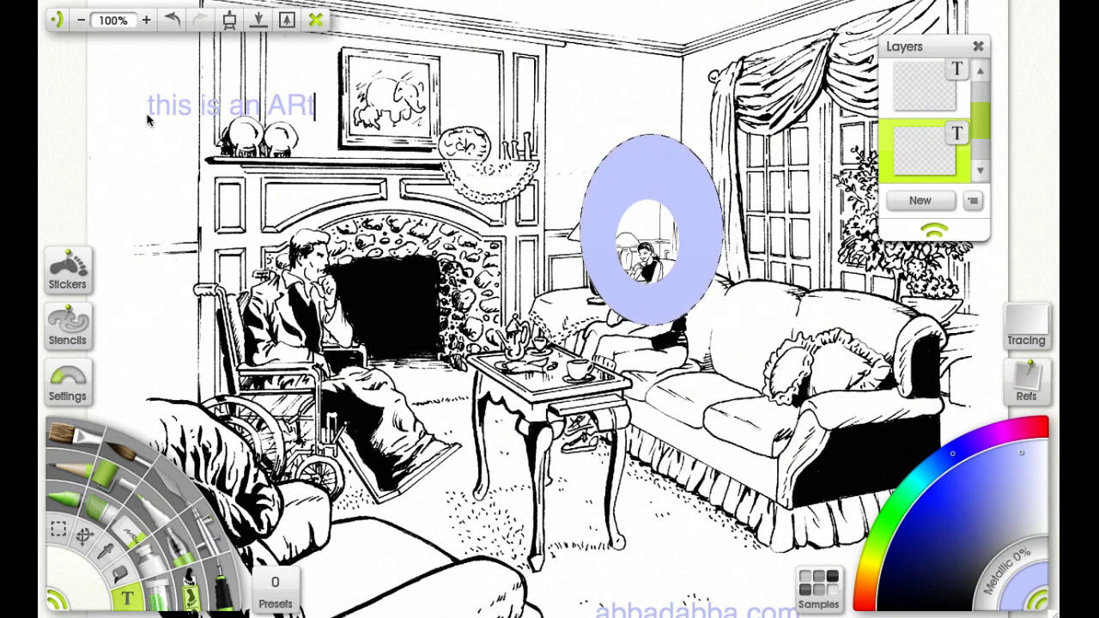
pyautogui.write('Rags')
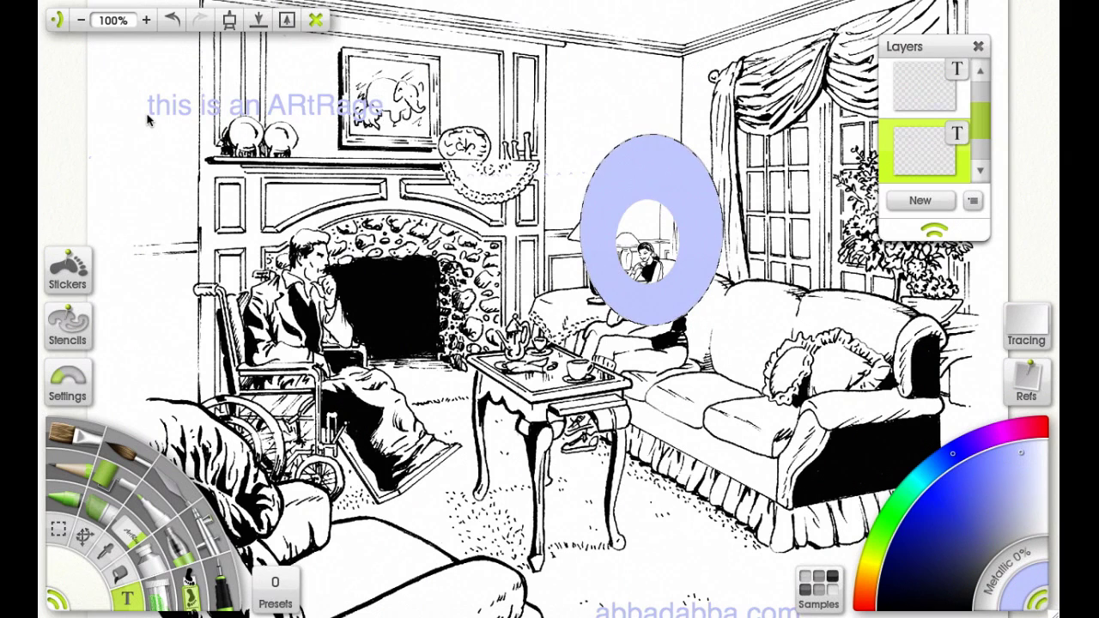
pyautogui.write(' demo')
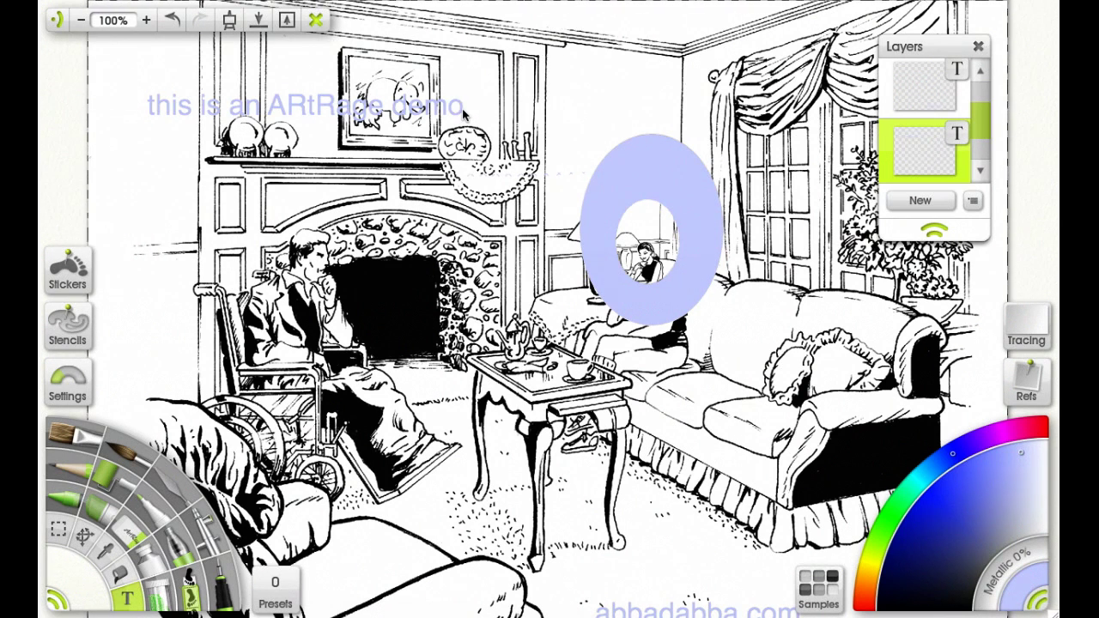
pyautogui.moveTo(464, 111); pyautogui.dragTo(146, 110)
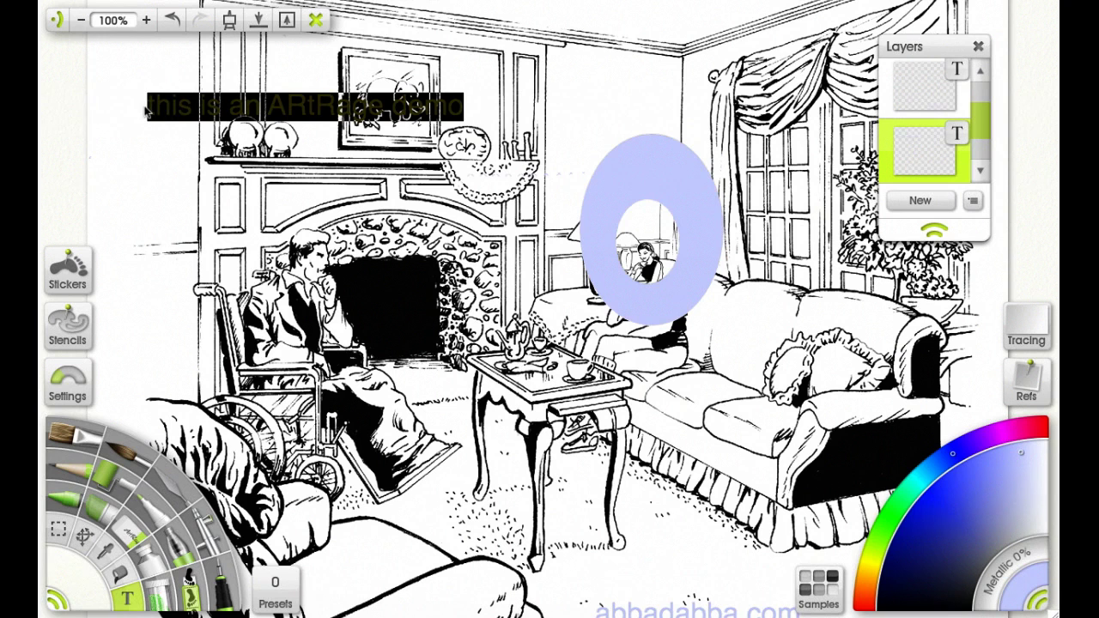
pyautogui.click(1036, 431)
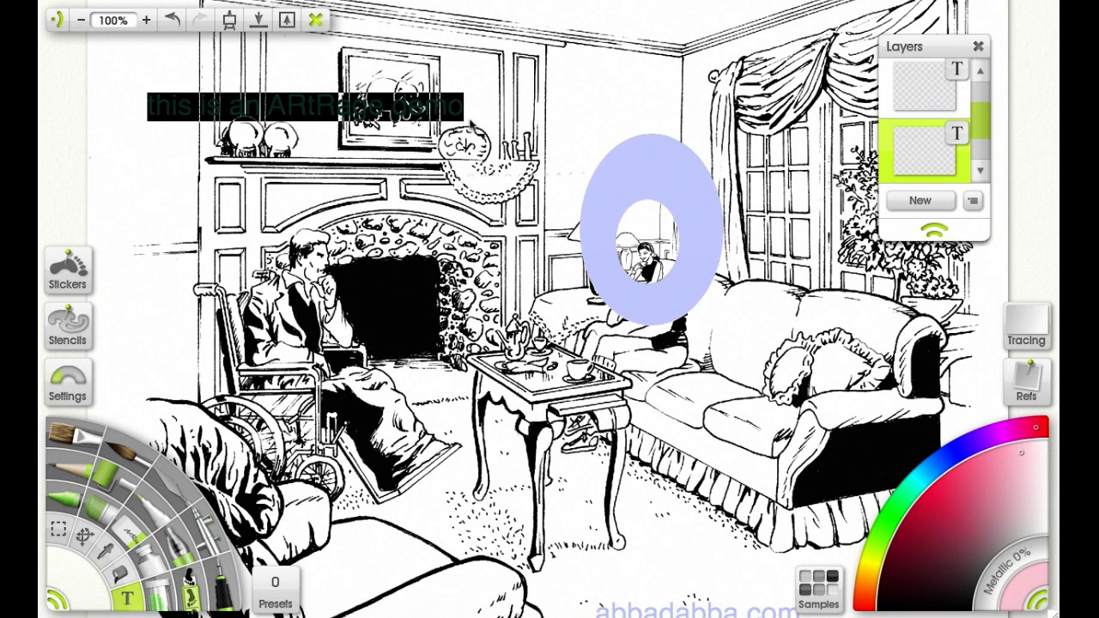
pyautogui.click(469, 123)
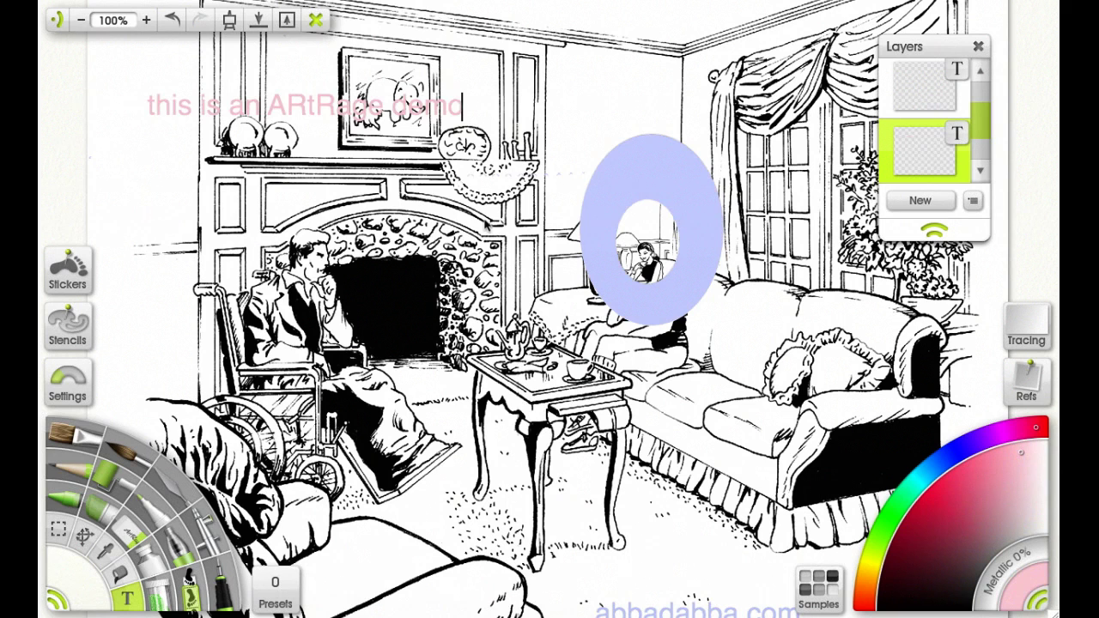
pyautogui.click(83, 536)
pyautogui.moveTo(361, 102); pyautogui.dragTo(642, 104)
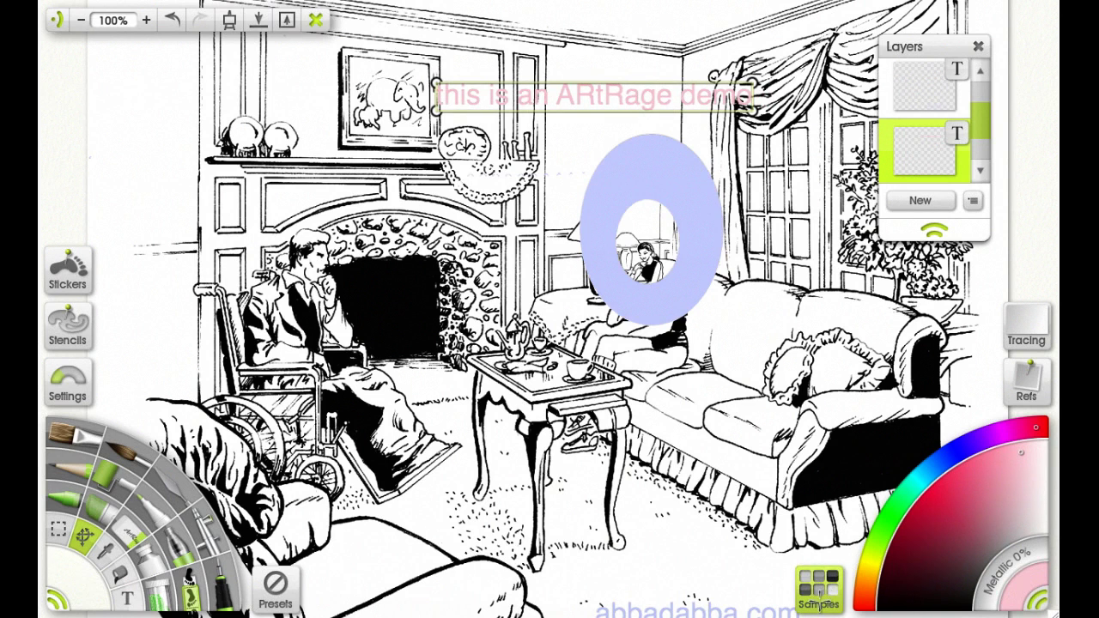
# Briefly view the Samples collection, stretch the Layers list taller, then close both panels.
pyautogui.click(820, 591)
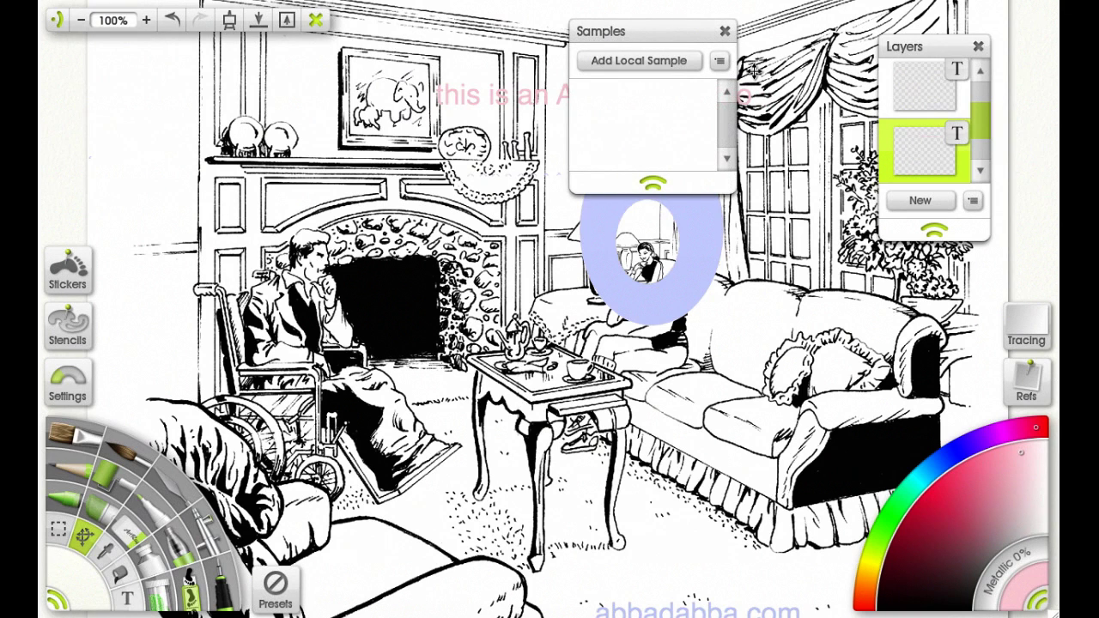
pyautogui.click(724, 33)
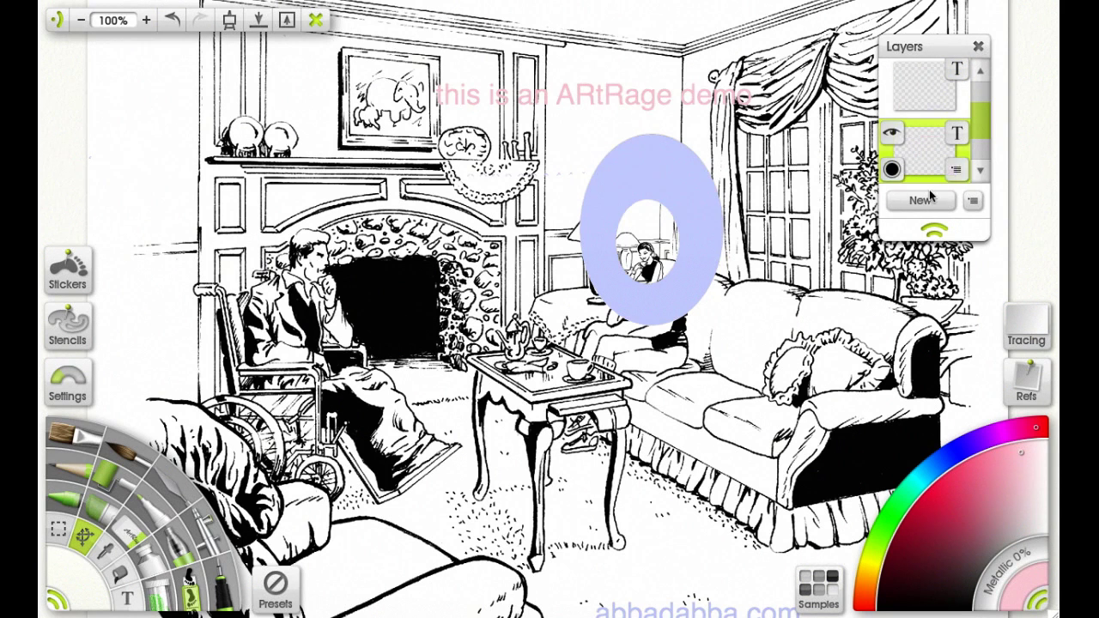
pyautogui.moveTo(939, 234); pyautogui.dragTo(933, 264)
pyautogui.click(977, 48)
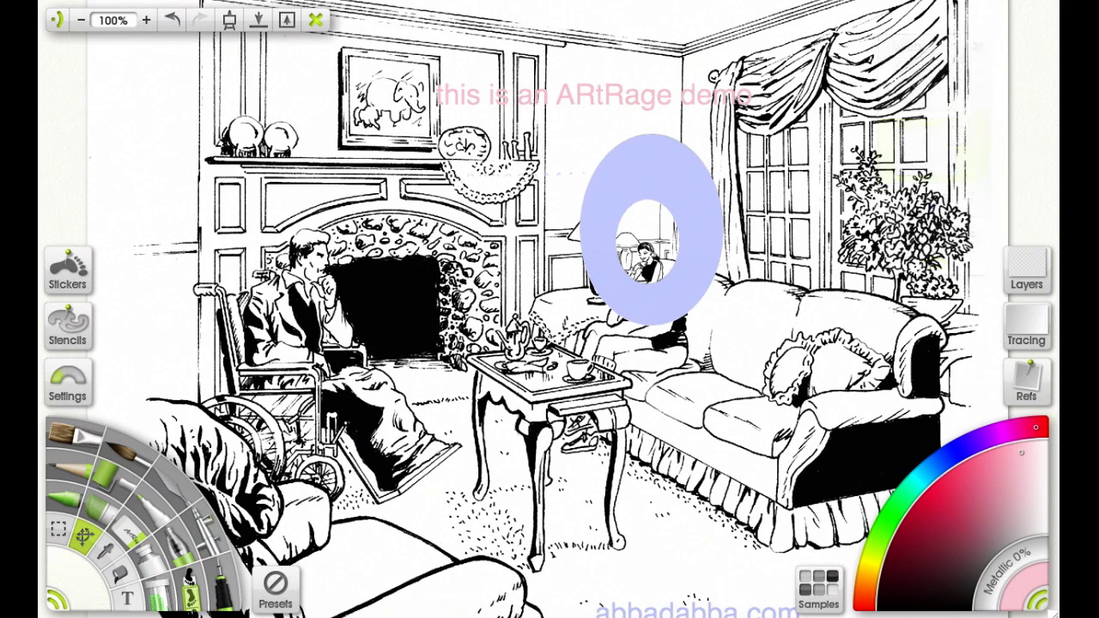
# Reopen the Layers panel and load JC.psd as the tracing image.
pyautogui.click(1026, 268)
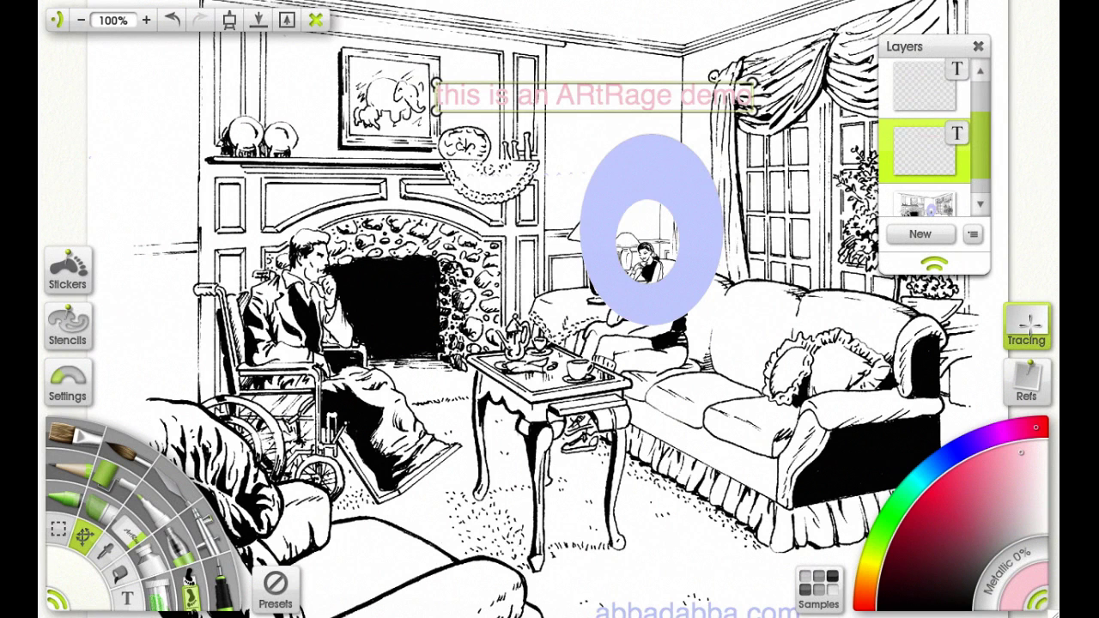
pyautogui.click(1026, 321)
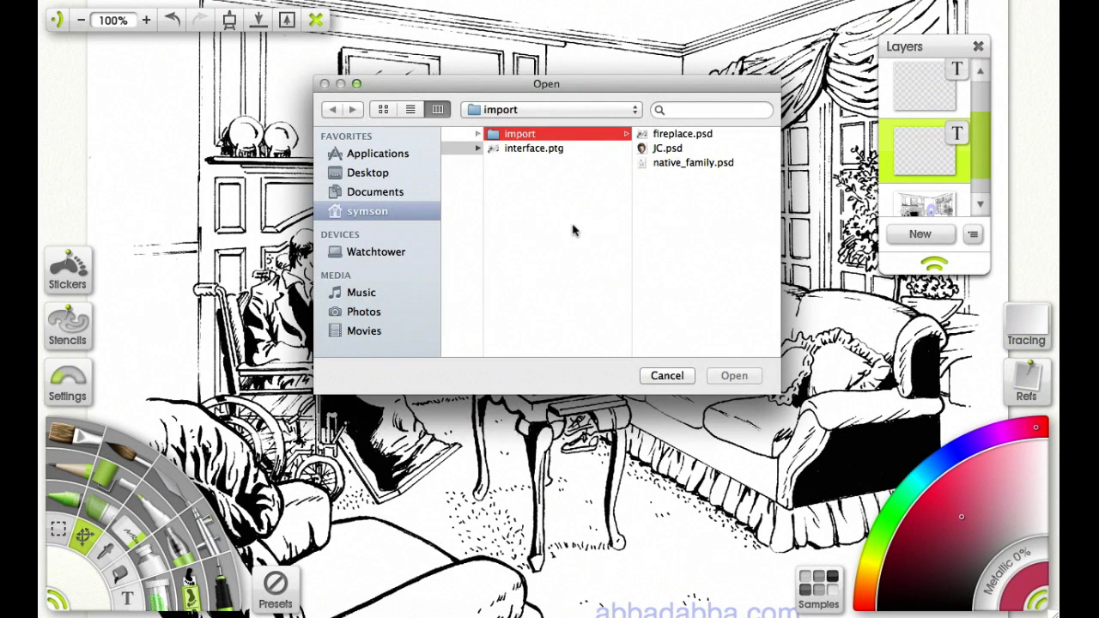
pyautogui.click(667, 150)
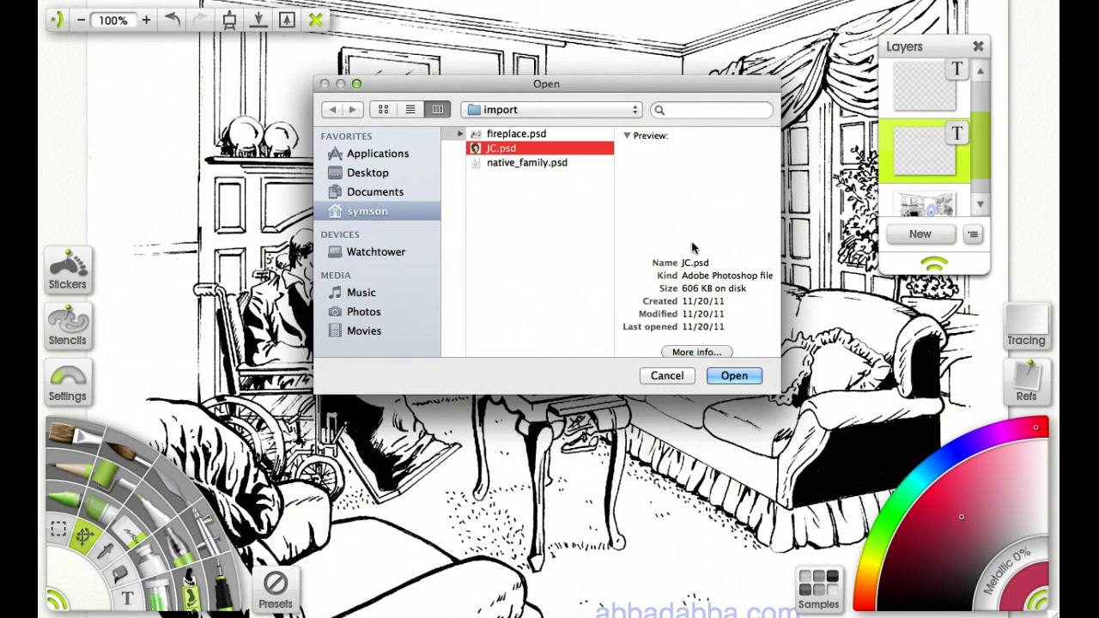
pyautogui.click(728, 377)
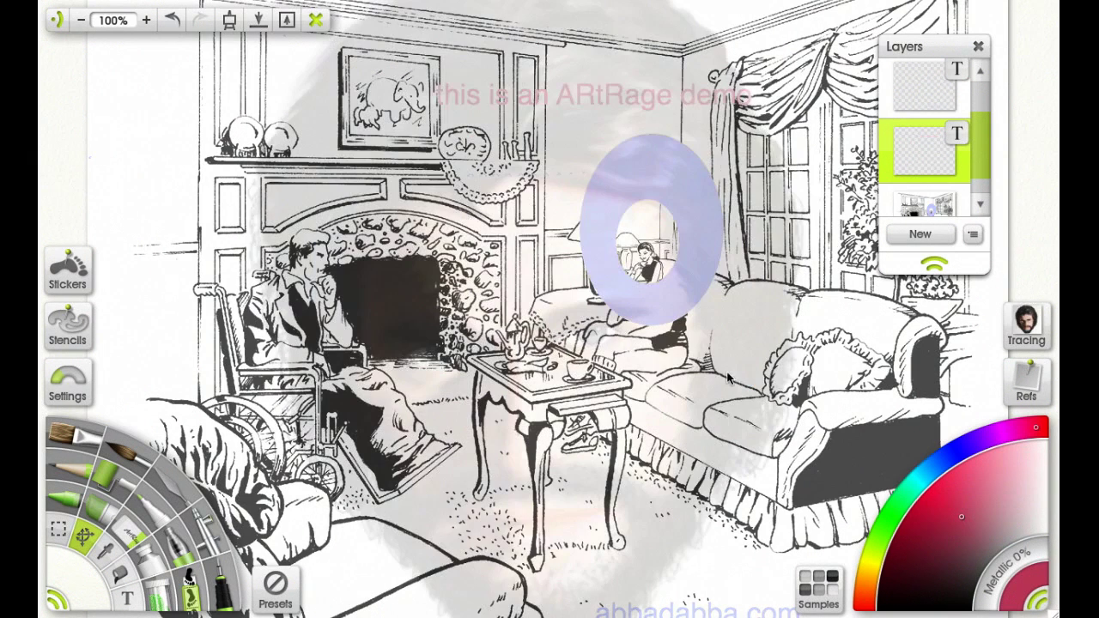
# Hide the living-room line drawing and caption text layers.
pyautogui.click(981, 205)
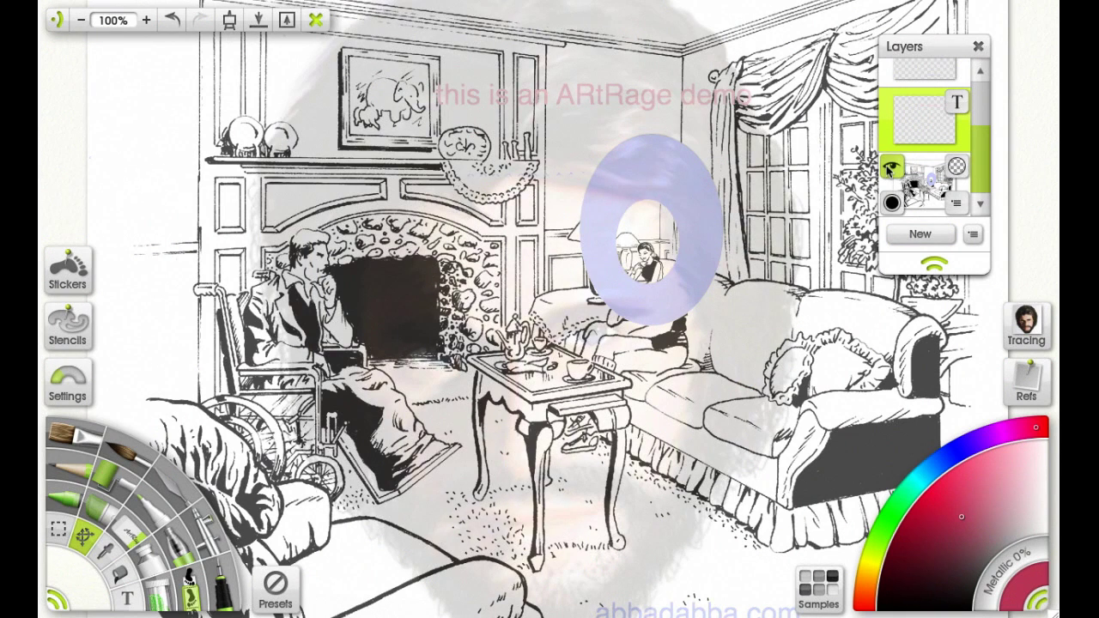
pyautogui.click(890, 169)
pyautogui.click(892, 104)
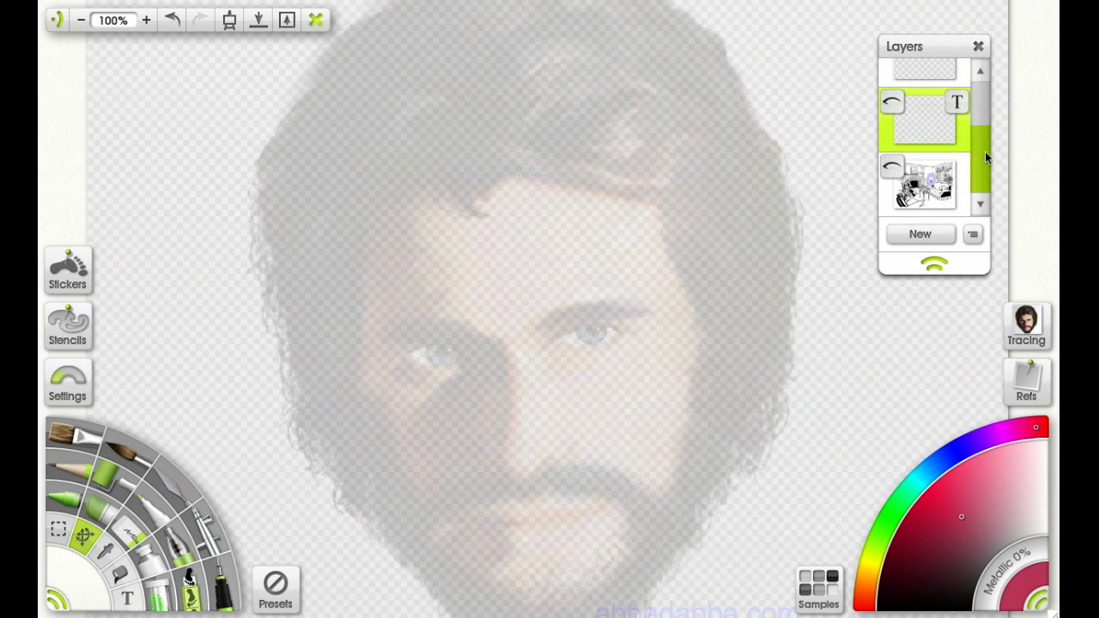
pyautogui.moveTo(985, 151); pyautogui.dragTo(983, 79)
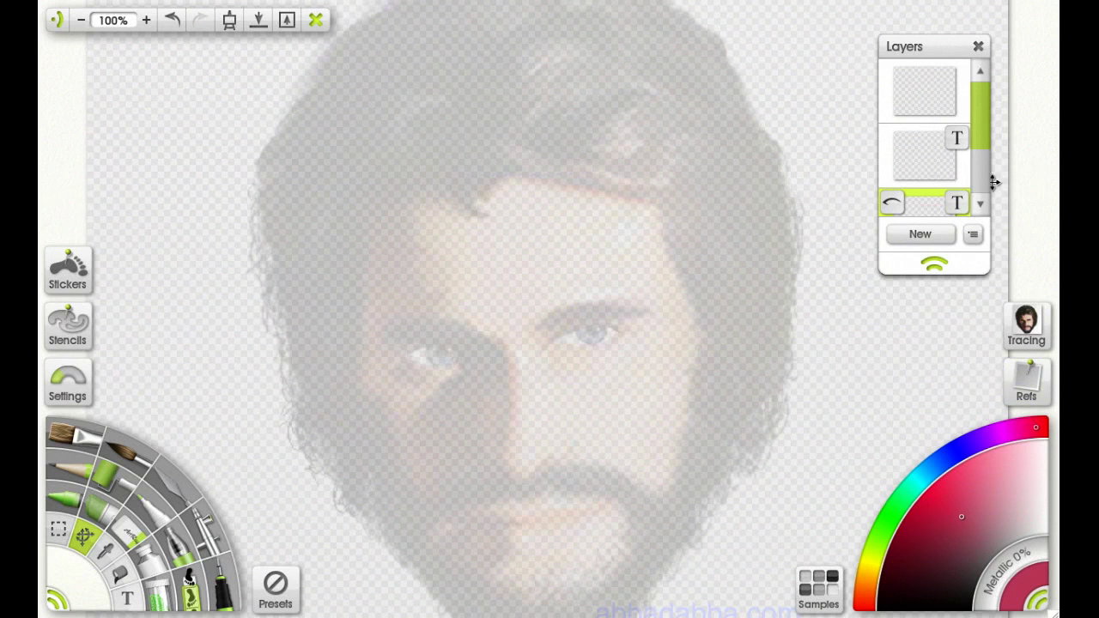
# Set the tracing image to about 50% opacity, then clear the tracing image.
pyautogui.click(1028, 342)
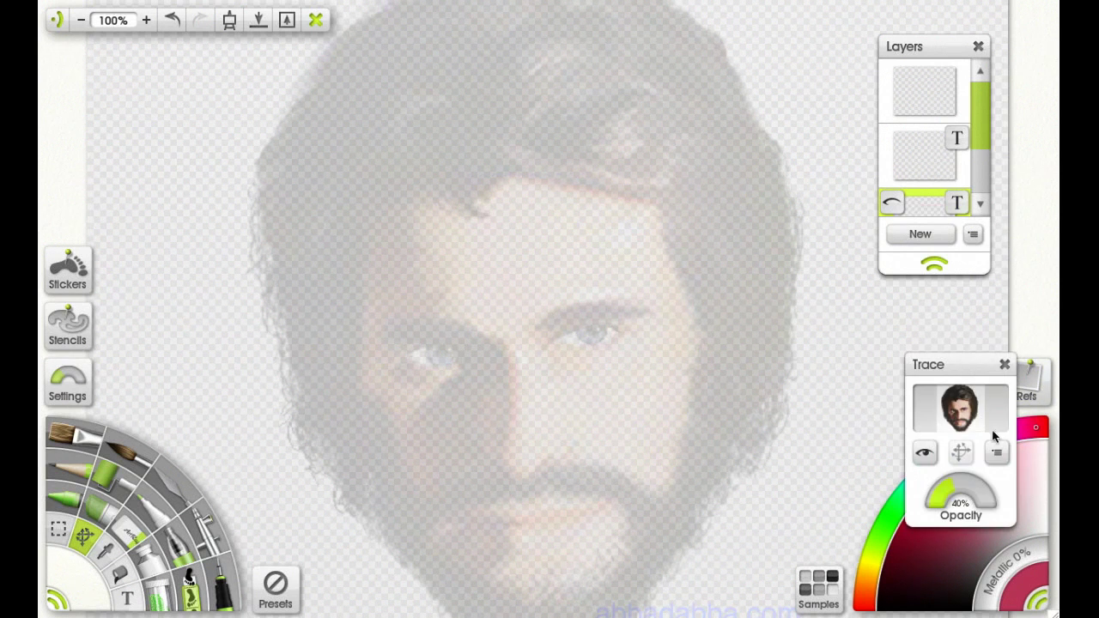
pyautogui.click(1003, 504)
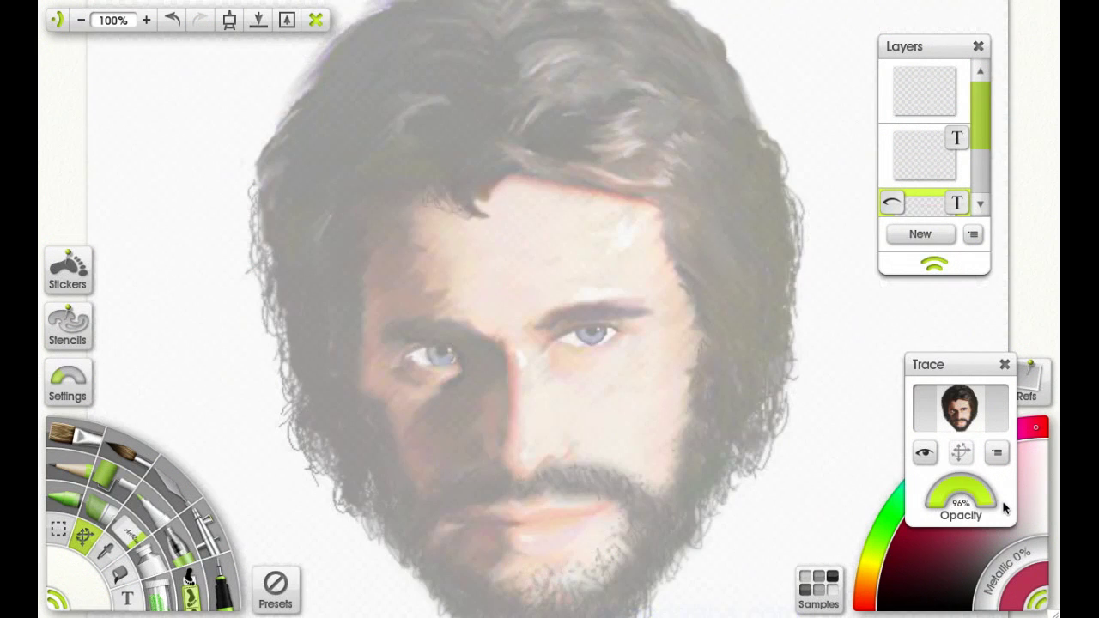
pyautogui.moveTo(989, 508)
pyautogui.mouseDown()
pyautogui.moveTo(972, 489)
pyautogui.moveTo(954, 494)
pyautogui.moveTo(1009, 507)
pyautogui.moveTo(960, 479)
pyautogui.mouseUp()
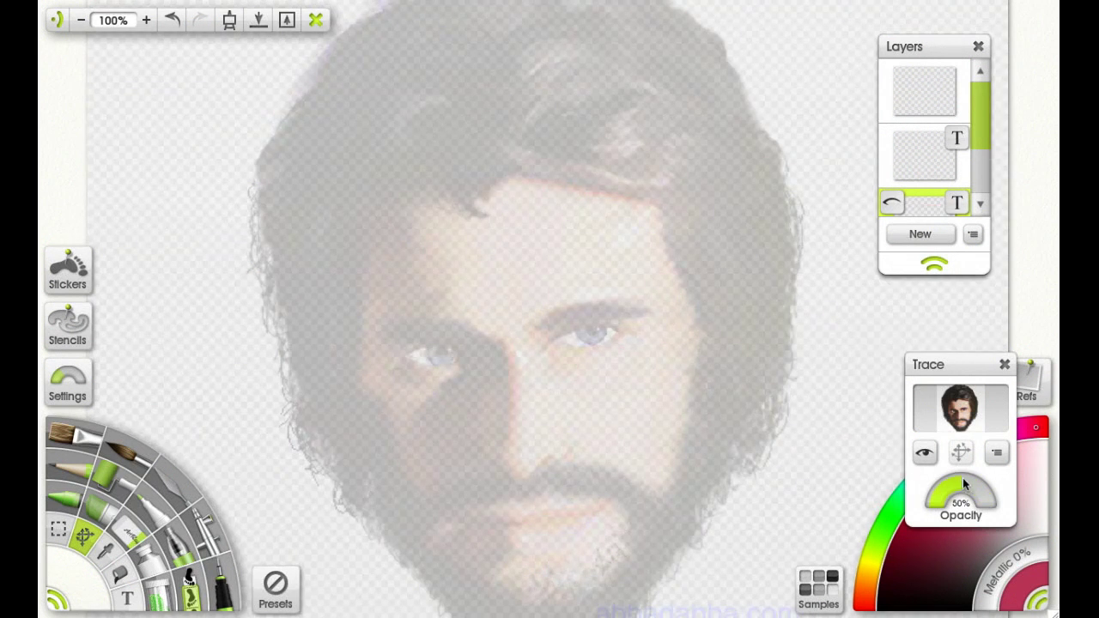
pyautogui.click(998, 453)
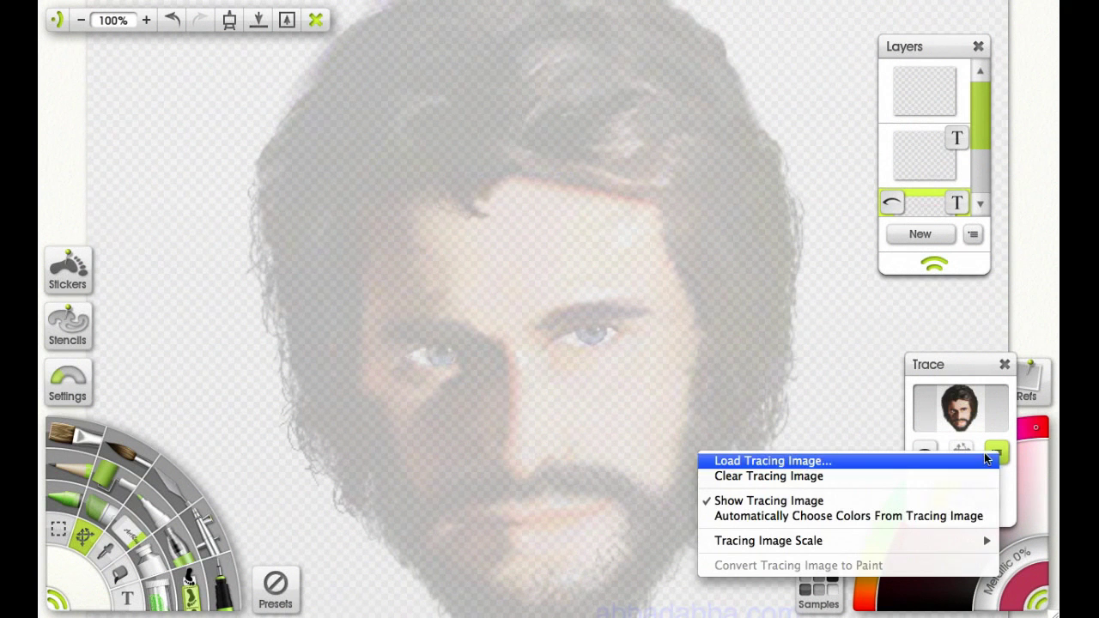
pyautogui.click(893, 474)
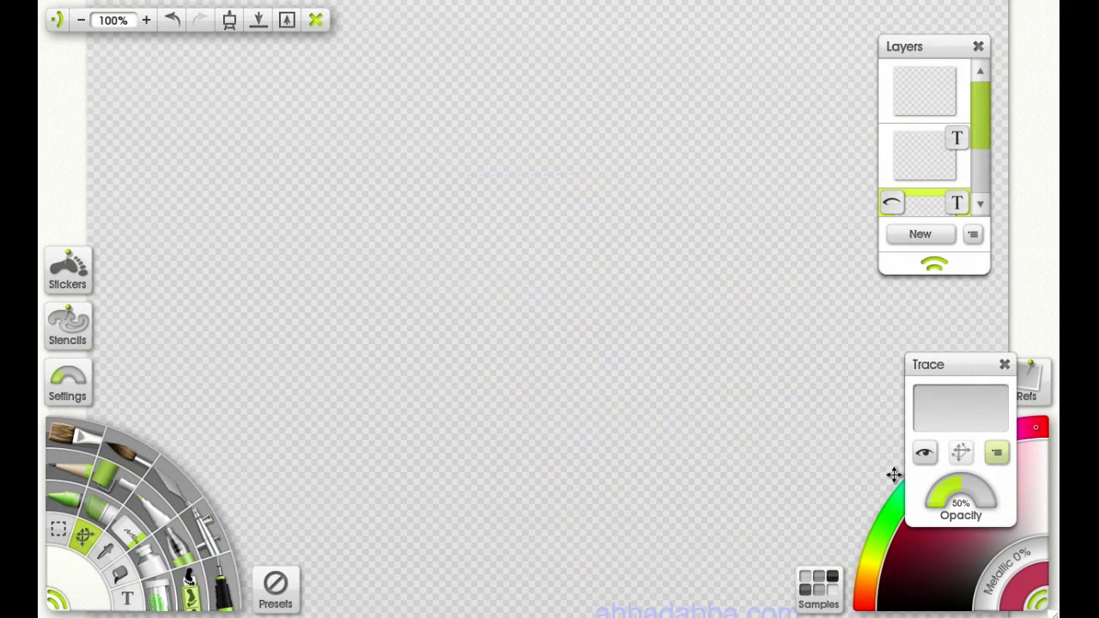
pyautogui.click(1004, 364)
# Pin the JC.psd portrait on the canvas as a reference image.
pyautogui.click(1023, 386)
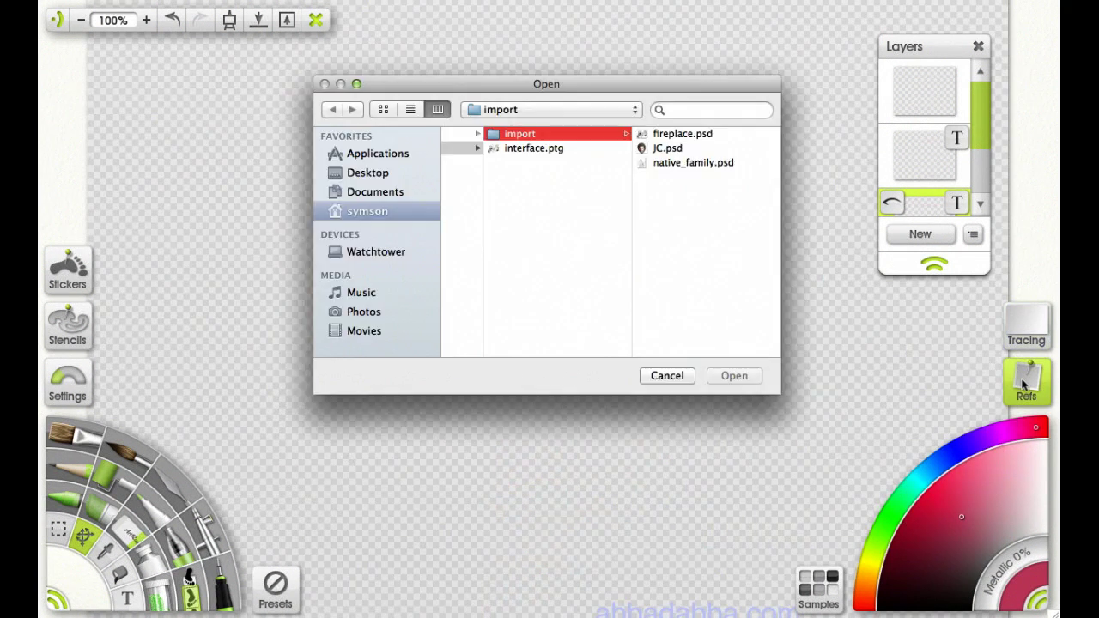
pyautogui.click(669, 149)
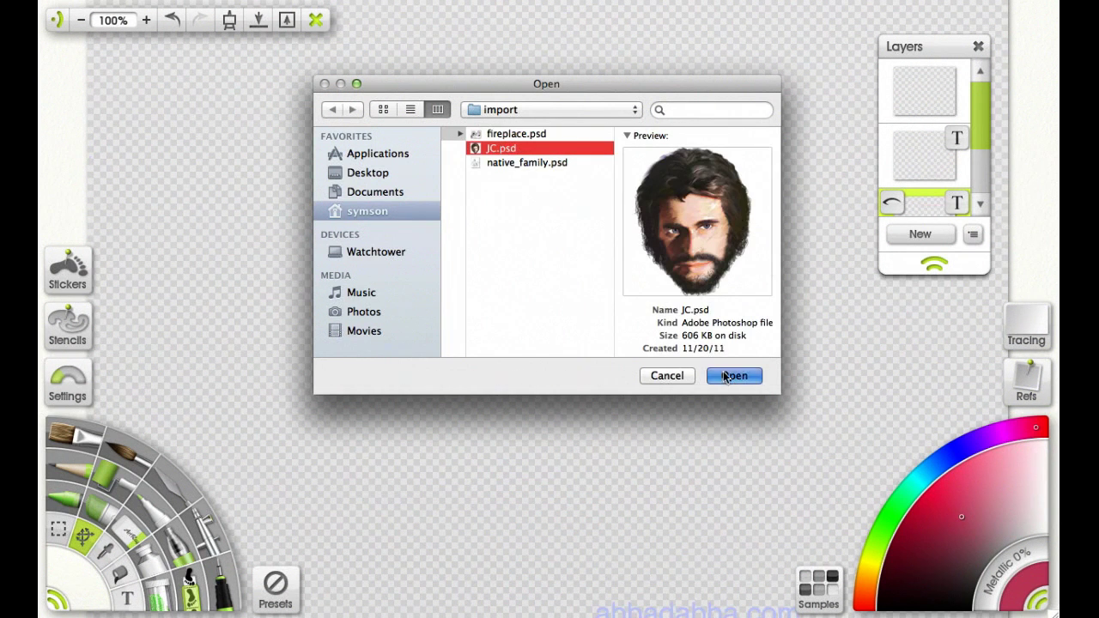
pyautogui.click(725, 377)
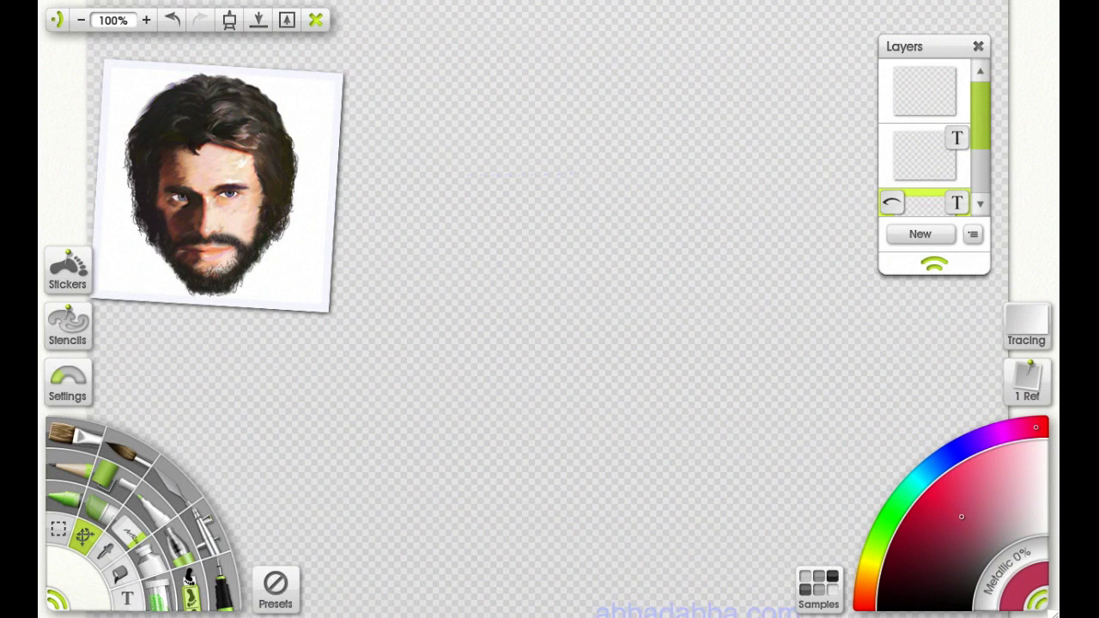
# Zoom into the face inside the reference, then hide the reference.
pyautogui.moveTo(240, 62)
pyautogui.mouseDown()
pyautogui.moveTo(266, 77)
pyautogui.moveTo(232, 49)
pyautogui.mouseUp()
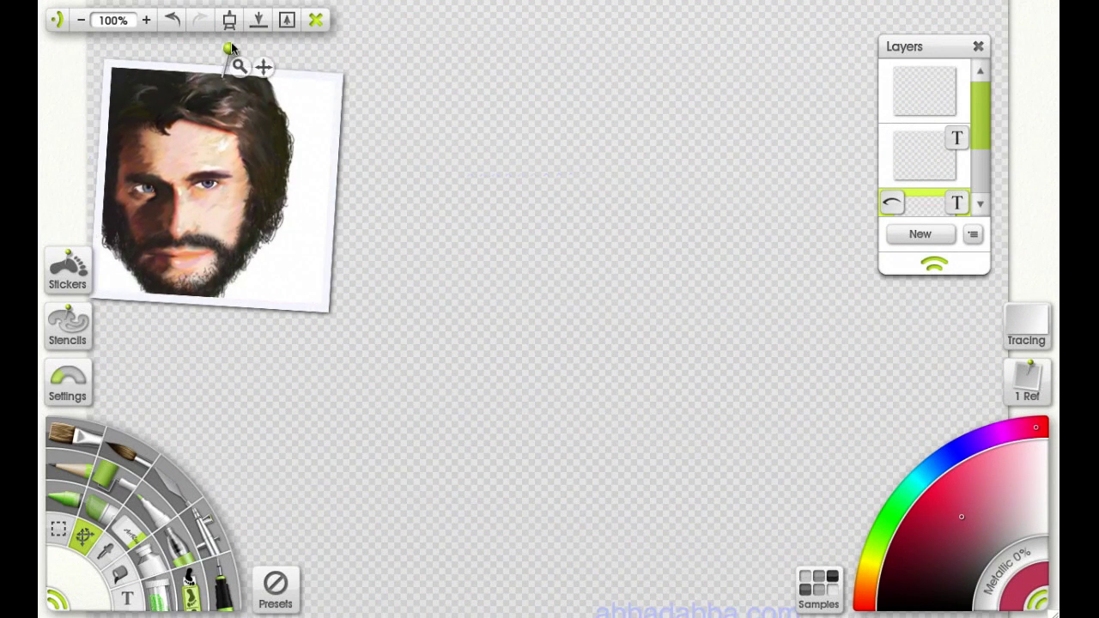
pyautogui.rightClick(279, 165)
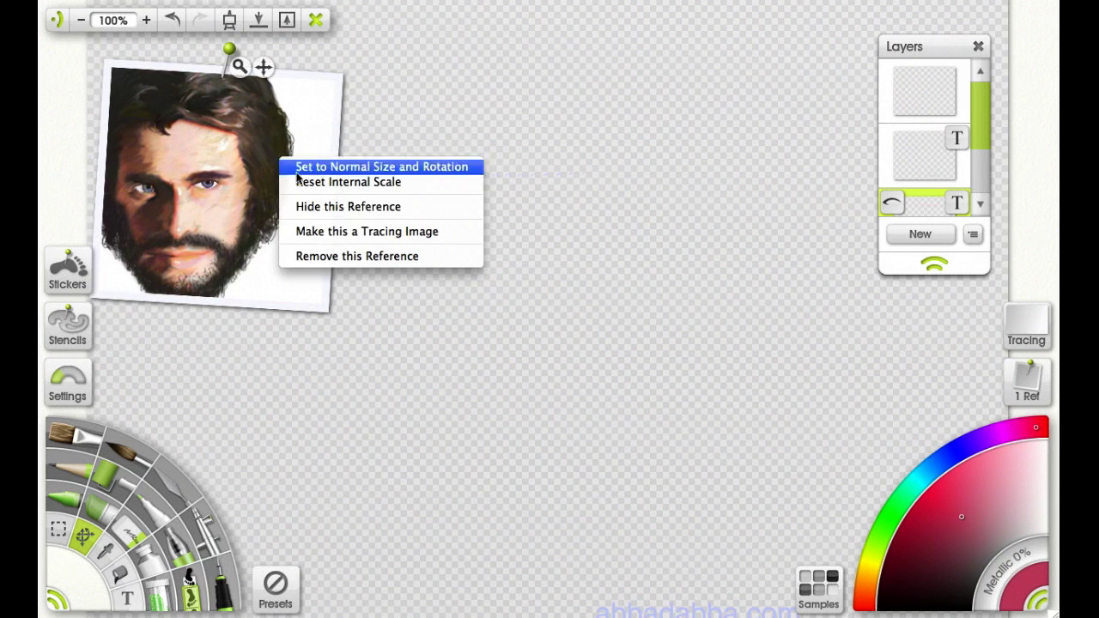
pyautogui.click(316, 207)
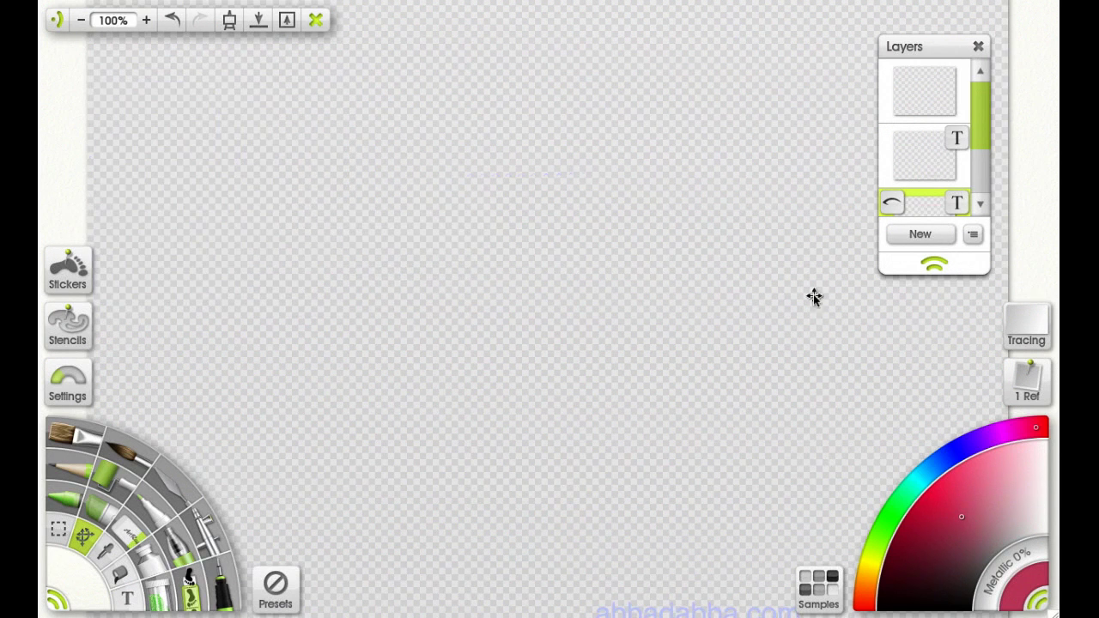
# Collapse the colour picker, tool wheel and Layers panel.
pyautogui.click(1045, 604)
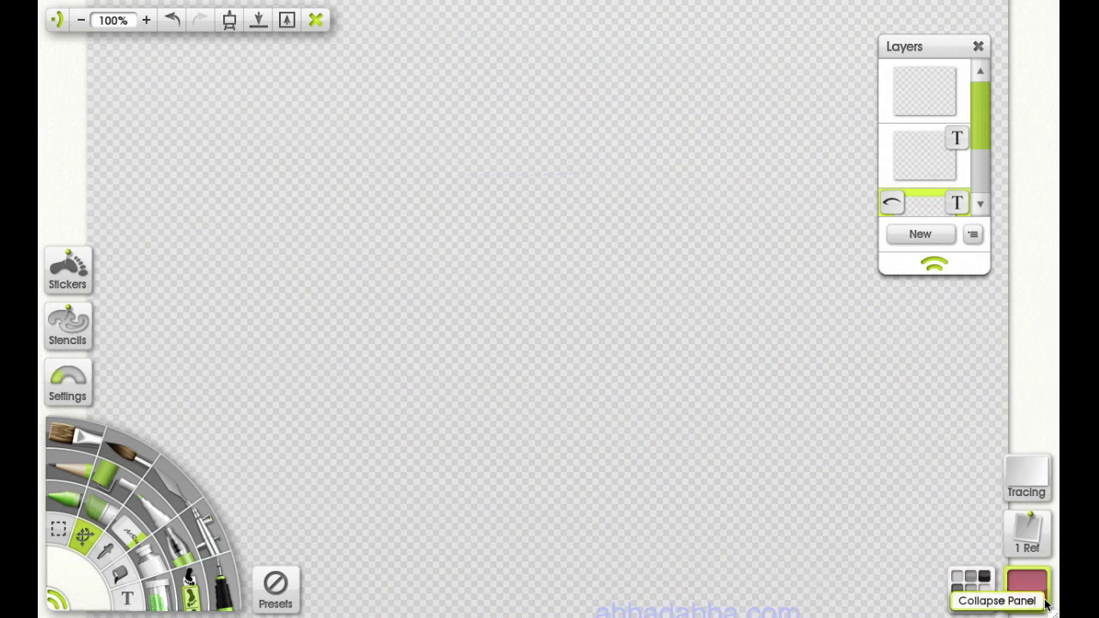
pyautogui.click(55, 603)
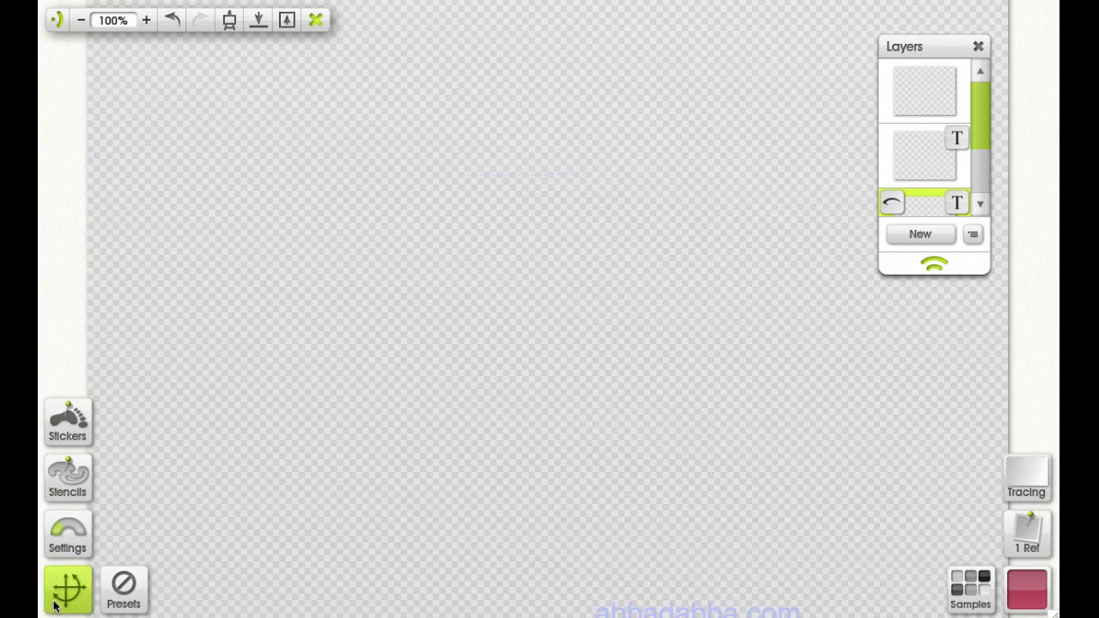
pyautogui.click(978, 46)
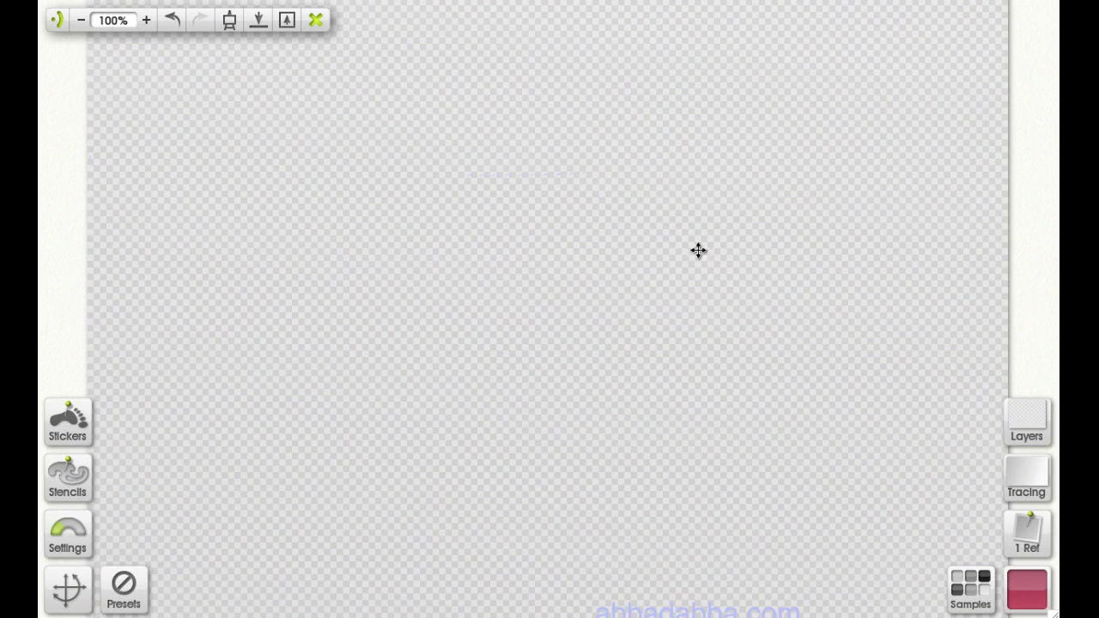
# Bring back the tool wheel, full colour picker and a lengthened Layers list.
pyautogui.click(72, 589)
pyautogui.click(1030, 592)
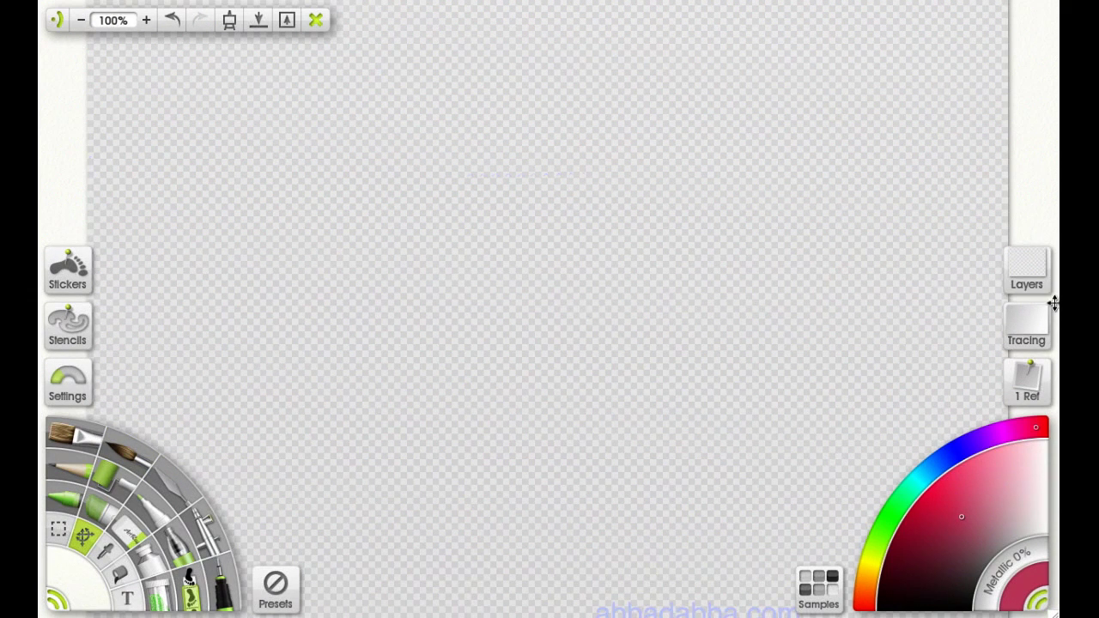
pyautogui.click(1030, 273)
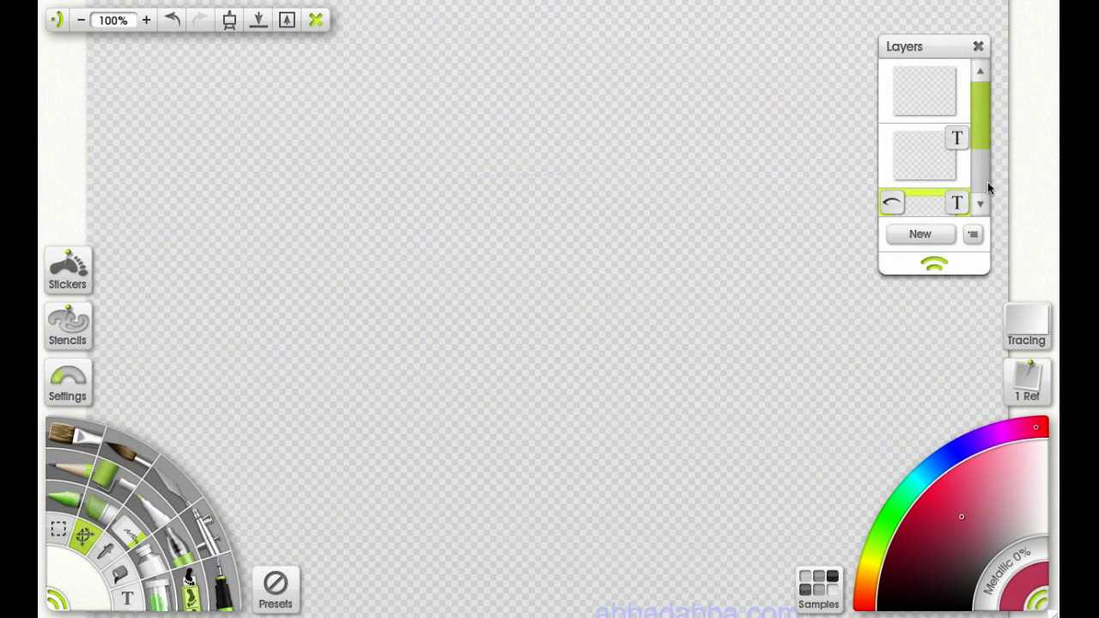
pyautogui.moveTo(975, 140); pyautogui.dragTo(978, 196)
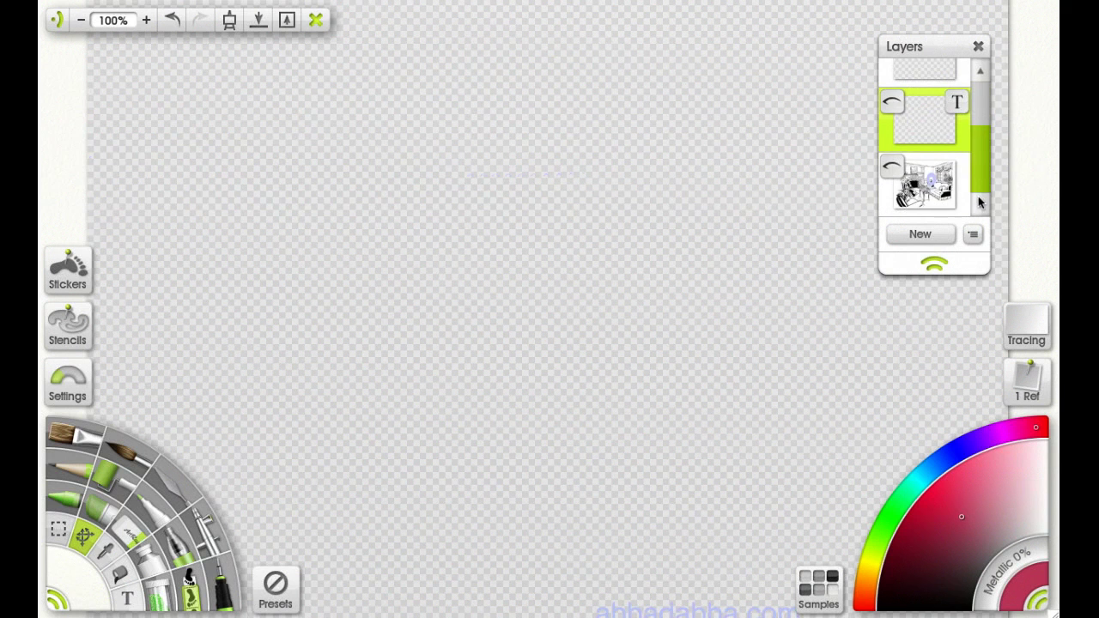
# Show the room sketch layer and trace pink lines over the mantel, table and sofa.
pyautogui.click(892, 163)
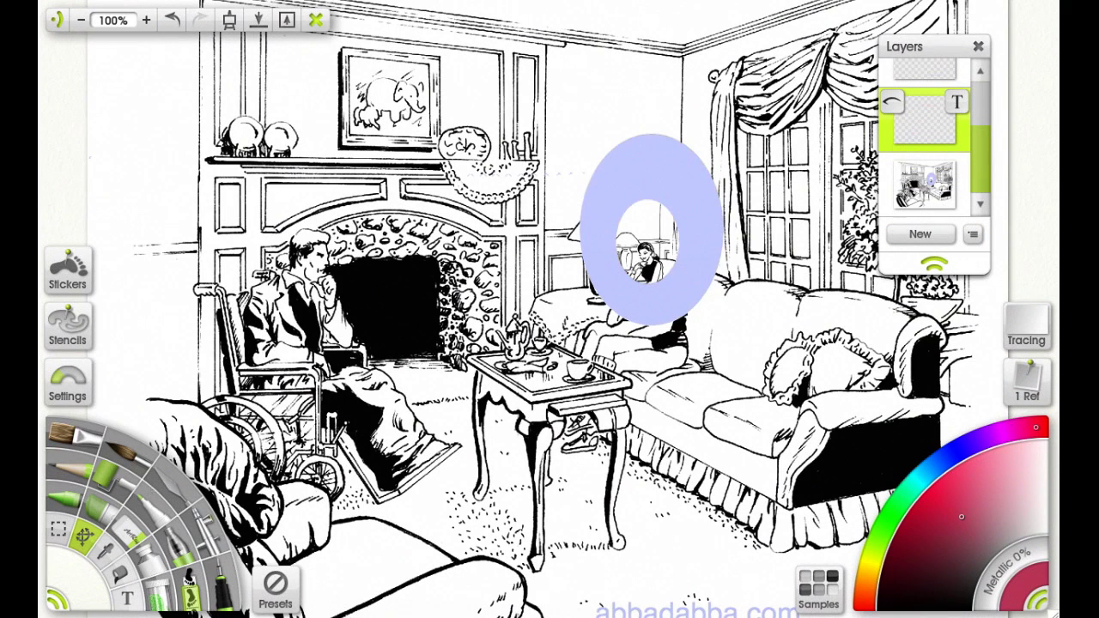
pyautogui.click(134, 459)
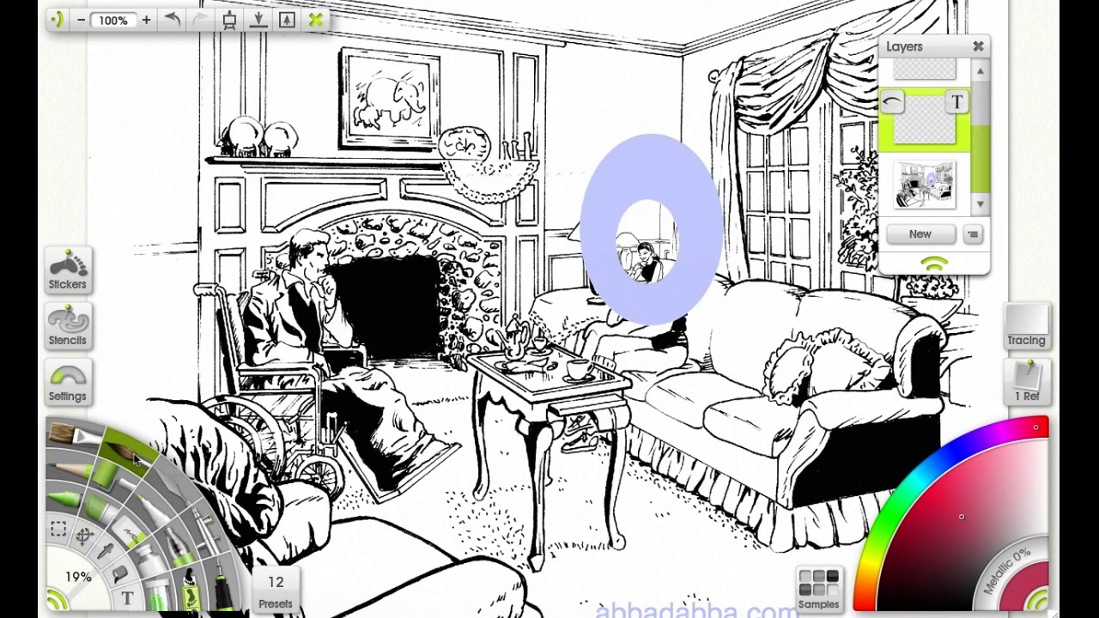
pyautogui.moveTo(451, 168)
pyautogui.mouseDown()
pyautogui.moveTo(320, 169)
pyautogui.moveTo(176, 337)
pyautogui.moveTo(131, 468)
pyautogui.moveTo(372, 492)
pyautogui.moveTo(472, 482)
pyautogui.mouseUp()
pyautogui.moveTo(645, 481); pyautogui.dragTo(999, 559)
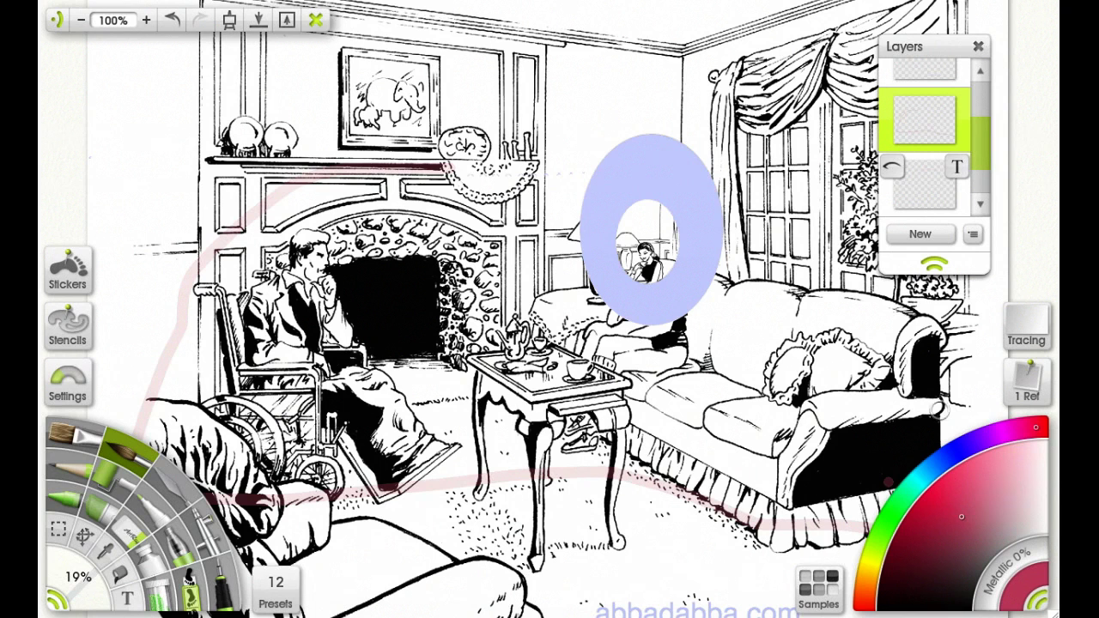
pyautogui.moveTo(860, 318); pyautogui.dragTo(933, 304)
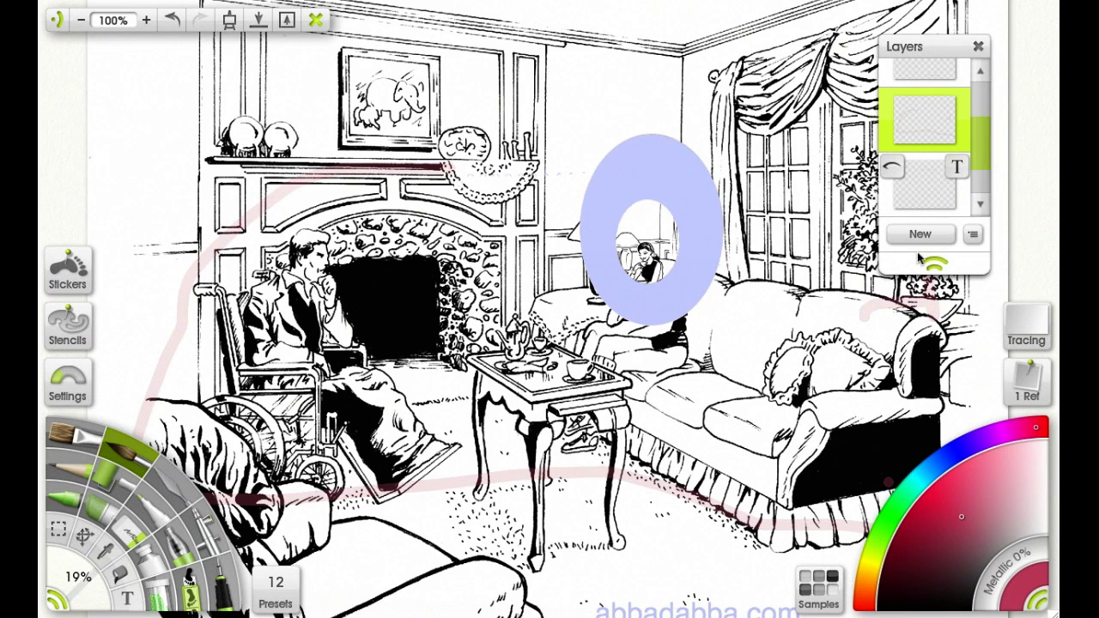
pyautogui.moveTo(972, 372); pyautogui.dragTo(968, 553)
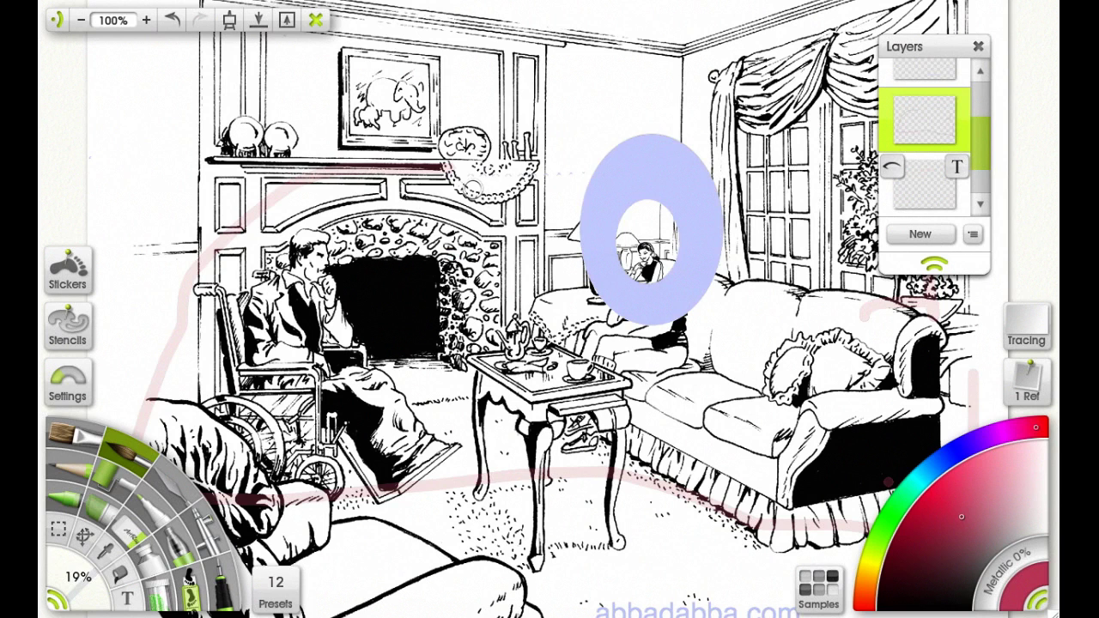
# Toggle Clear Canvas Mode with Tab to view the uncluttered canvas.
pyautogui.press('Tab')
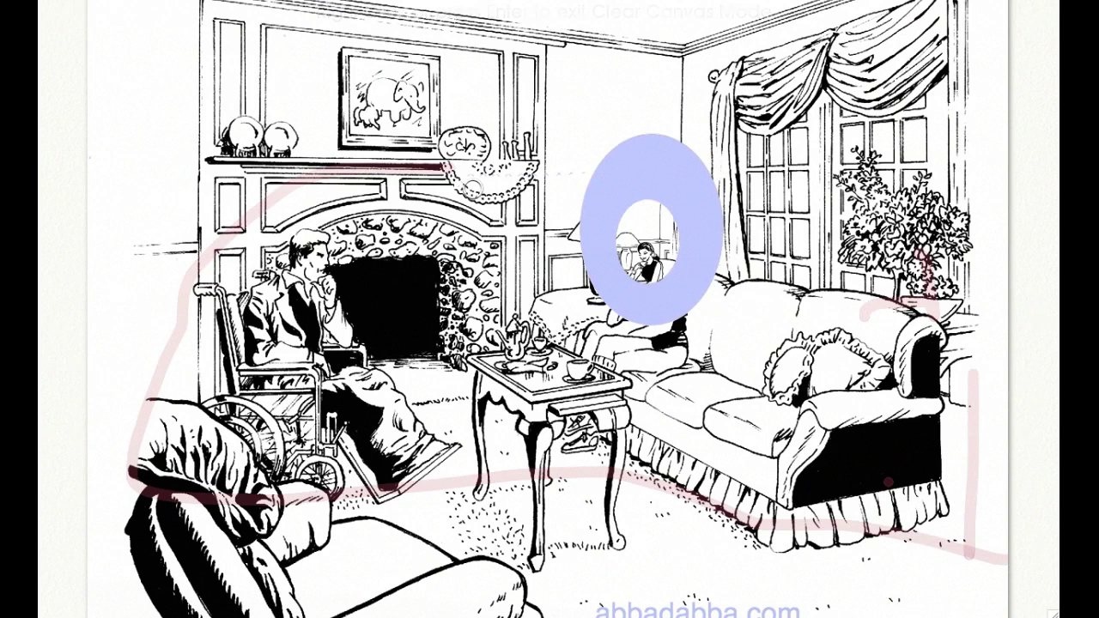
pyautogui.press('Tab')
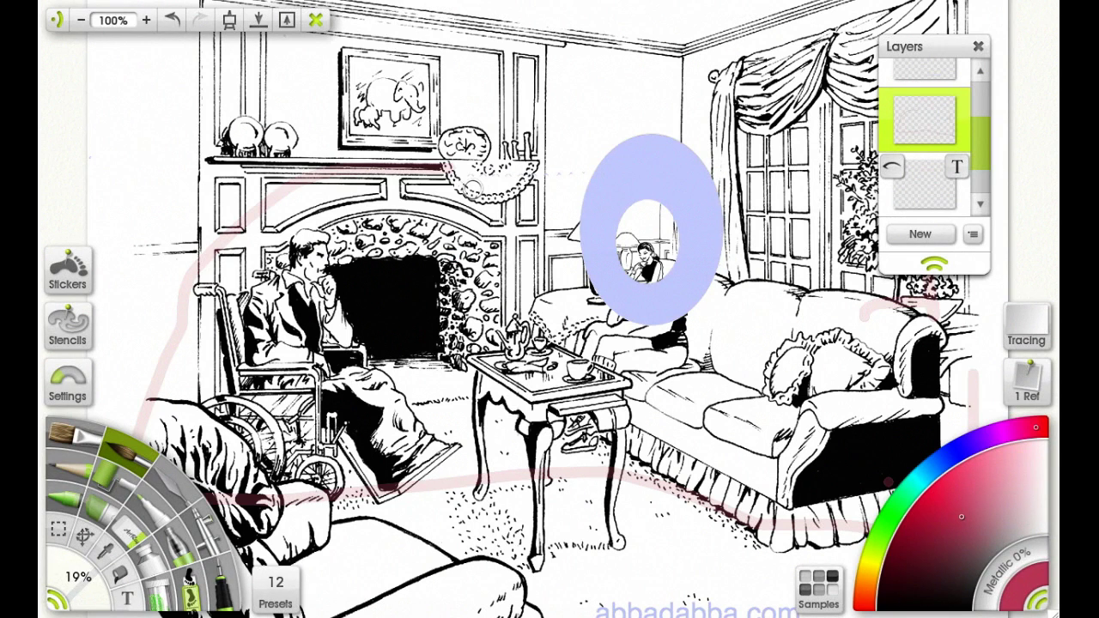
pyautogui.press('Tab')
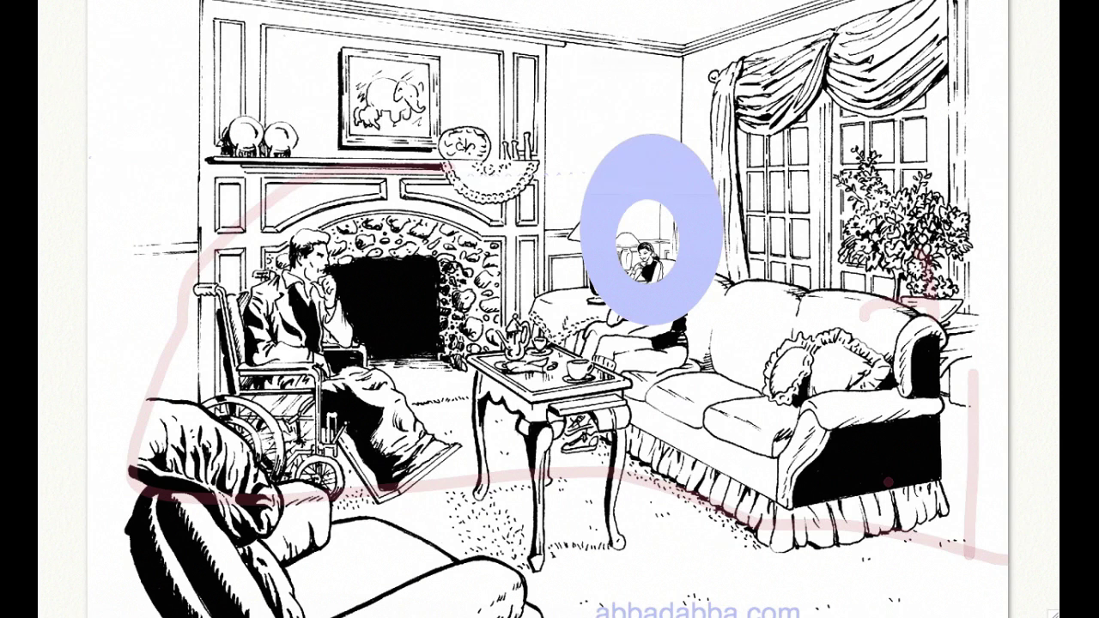
# Open and close the Samples list, open the brush settings, and restore the interface.
pyautogui.hotkey('ctrl', 'shift', 's')
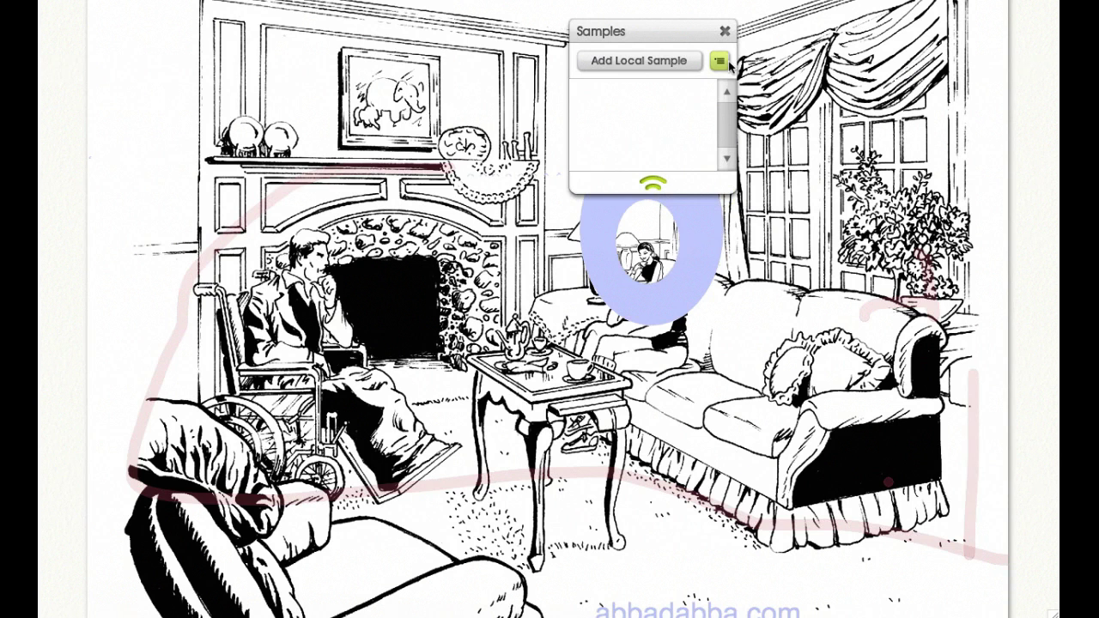
pyautogui.click(724, 31)
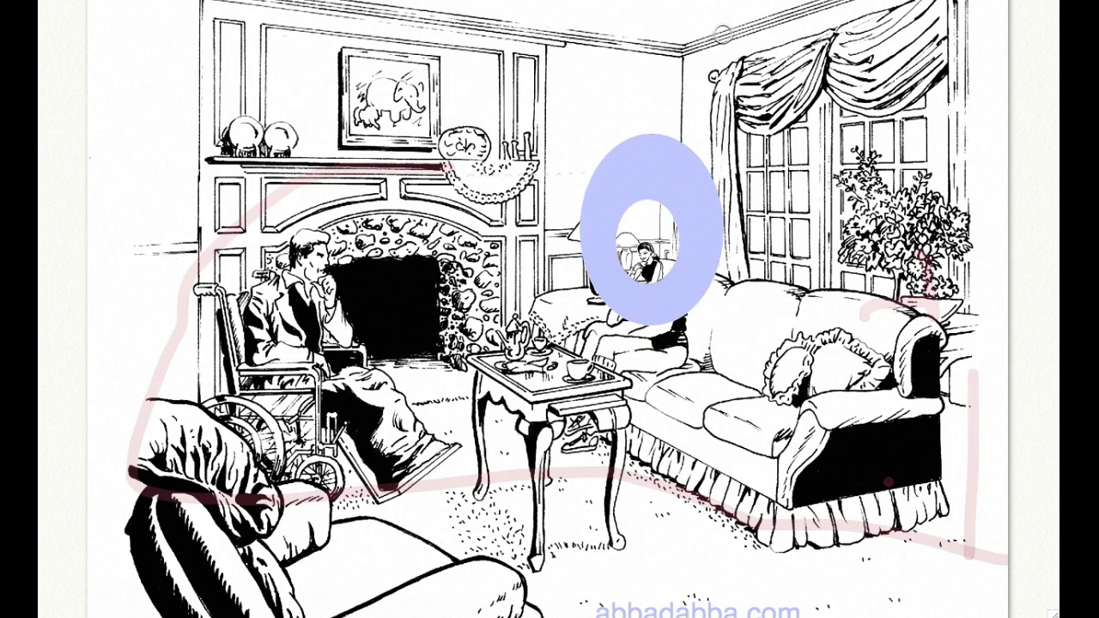
pyautogui.hotkey('ctrl', 'shift', 't')
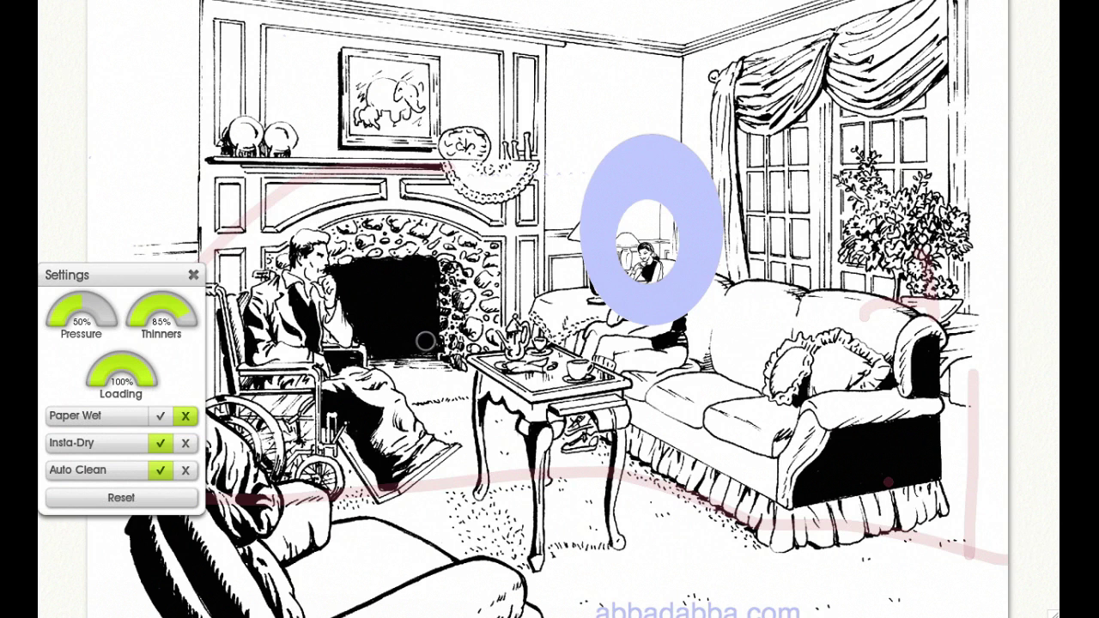
pyautogui.press('Tab')
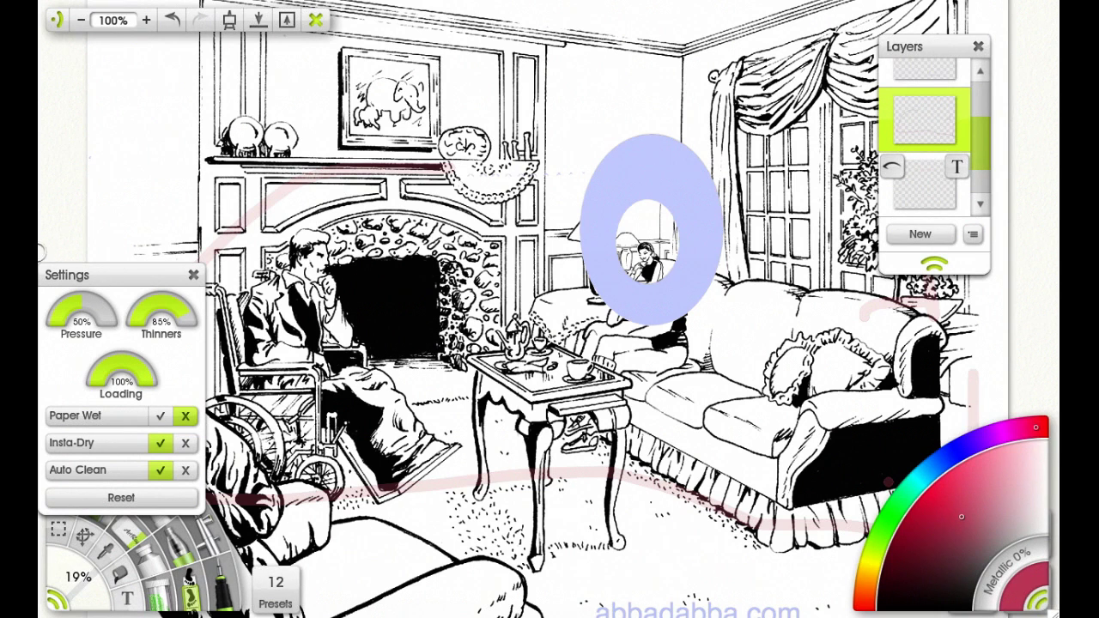
# Close the brush settings, tear off the toolbar with Tear Off Edge, and move it over the mantel.
pyautogui.click(194, 276)
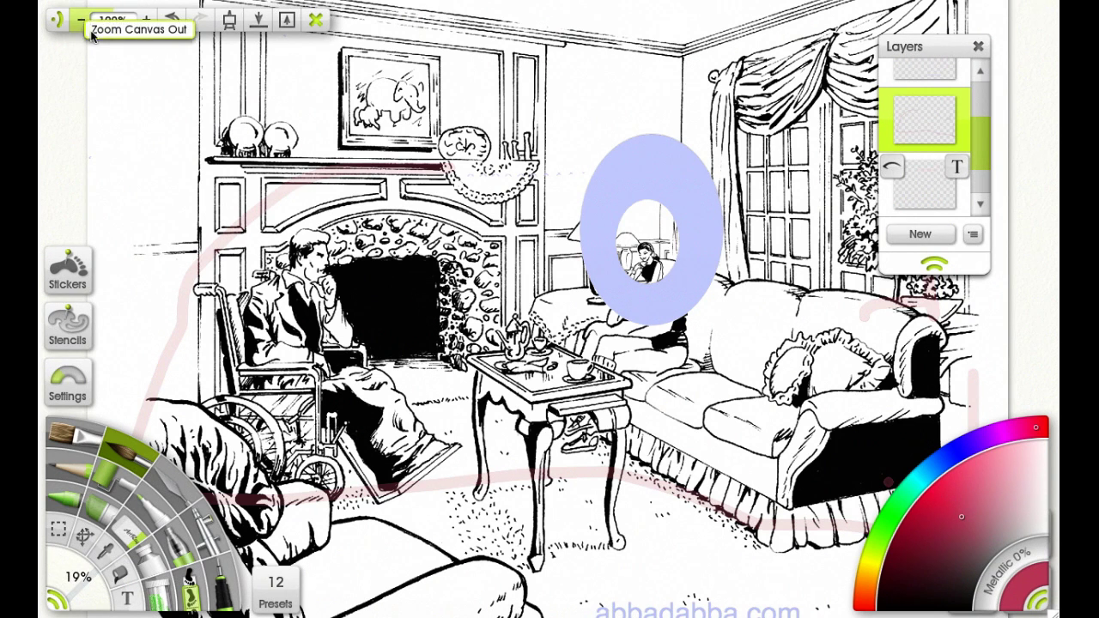
pyautogui.press('Tab')
pyautogui.press('Tab')
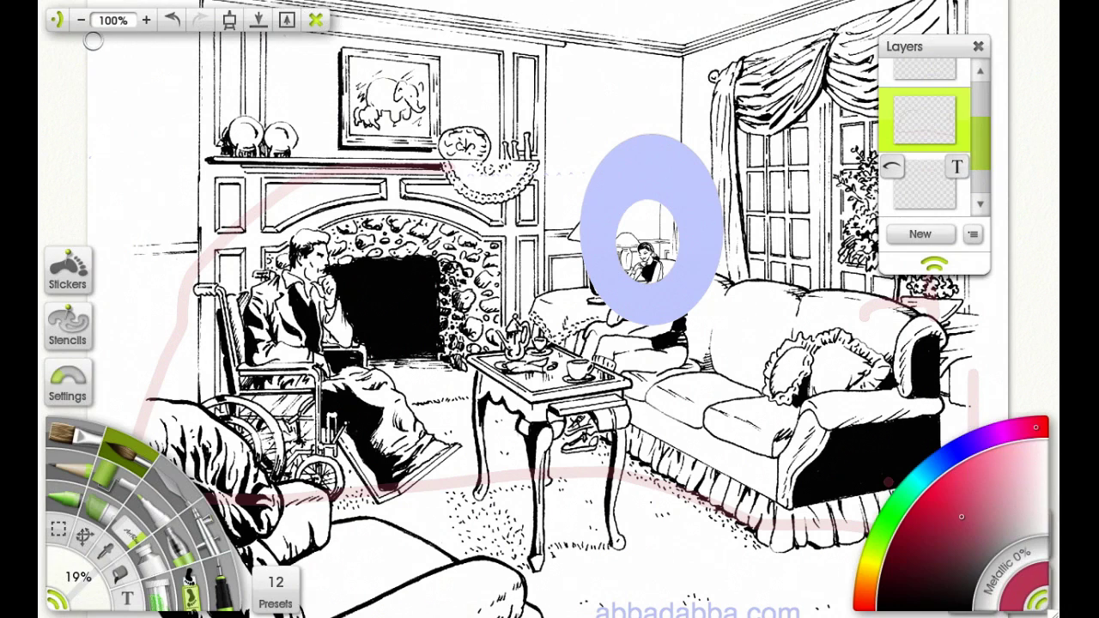
pyautogui.rightClick(59, 23)
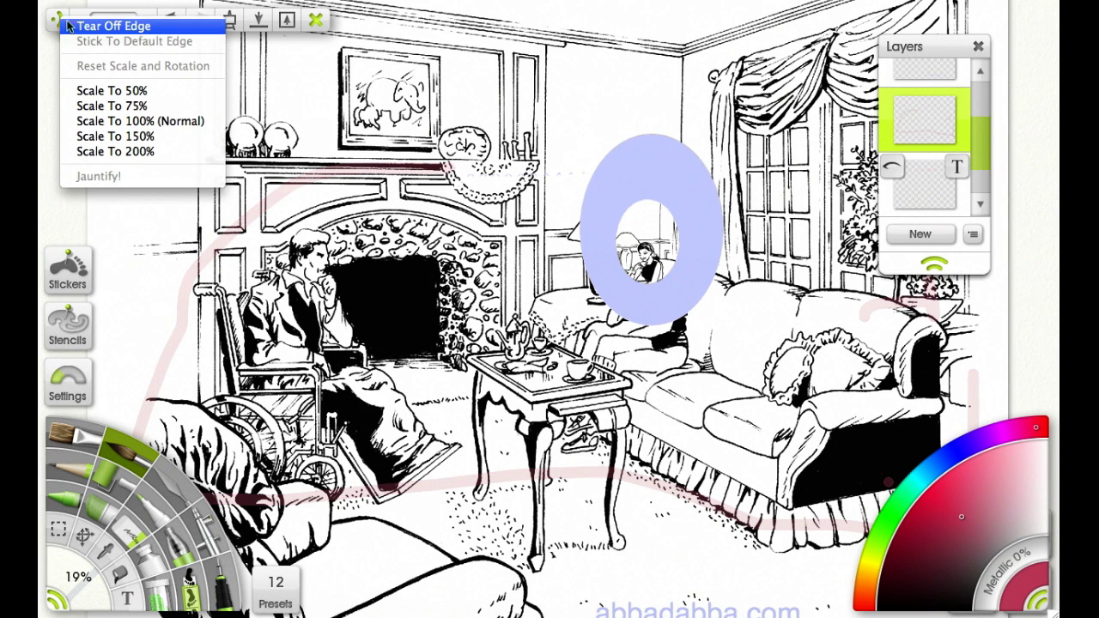
pyautogui.click(95, 26)
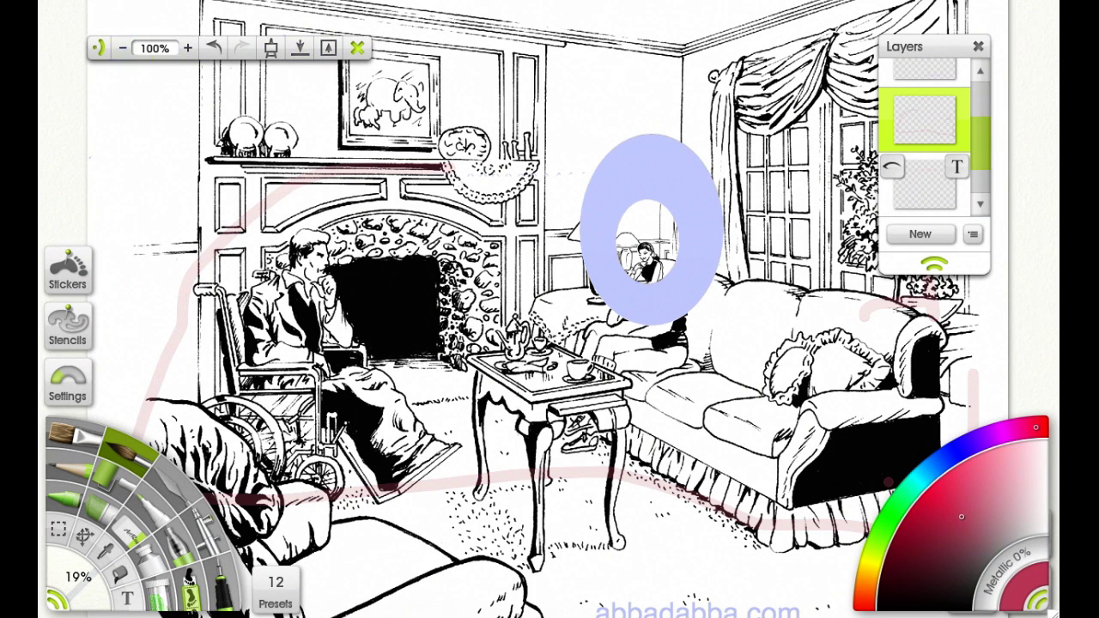
pyautogui.moveTo(99, 47); pyautogui.dragTo(56, 19)
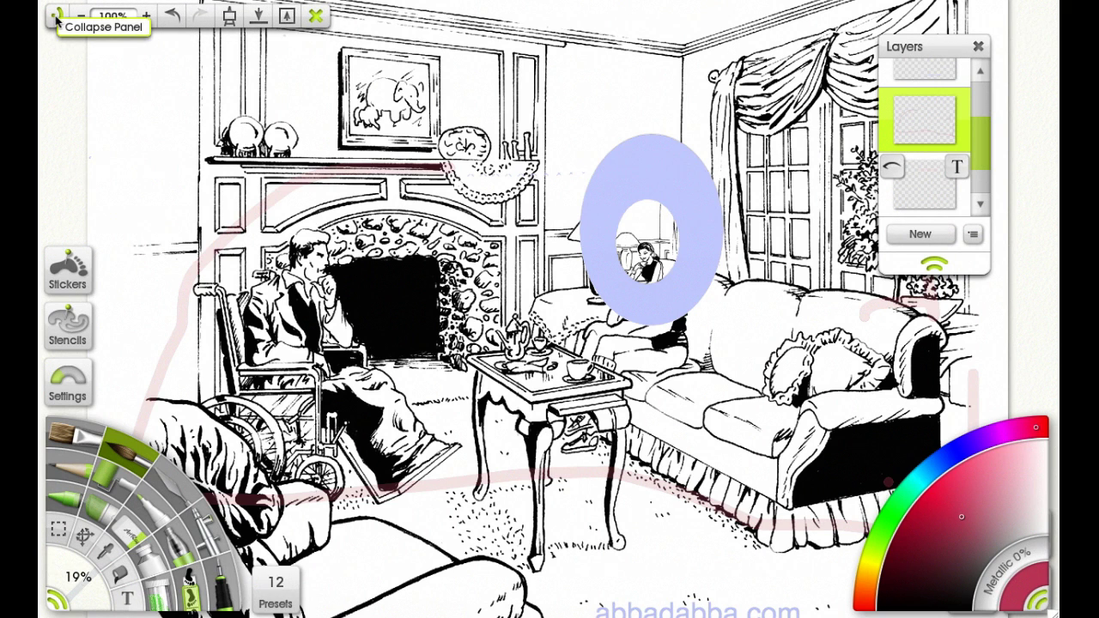
# Dock the toolbar back with Stick To Default Edge.
pyautogui.rightClick(65, 19)
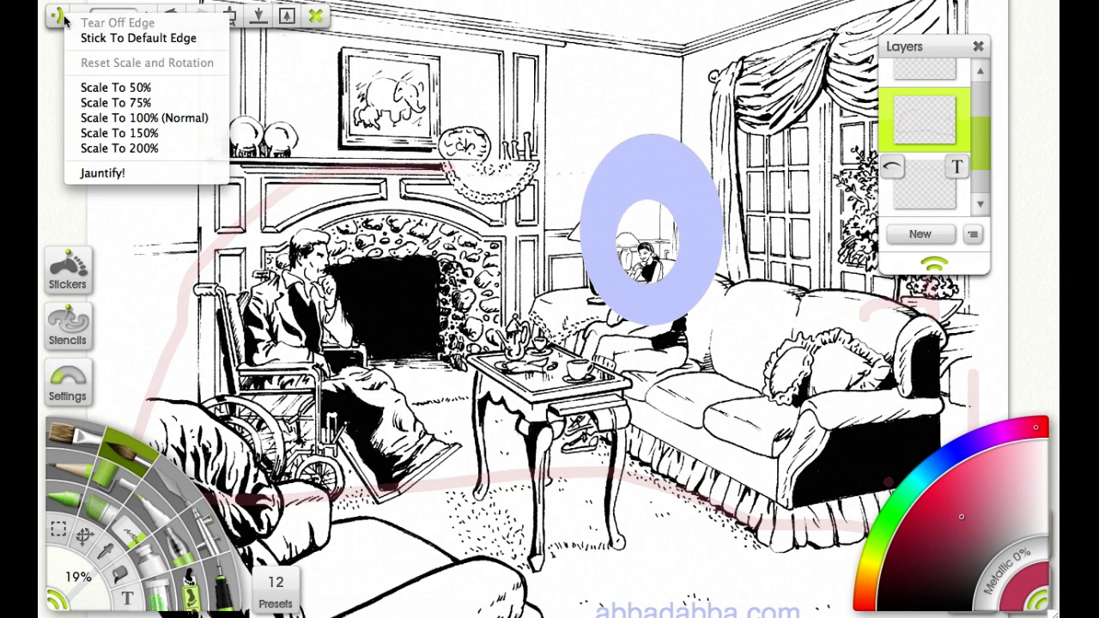
pyautogui.rightClick(64, 19)
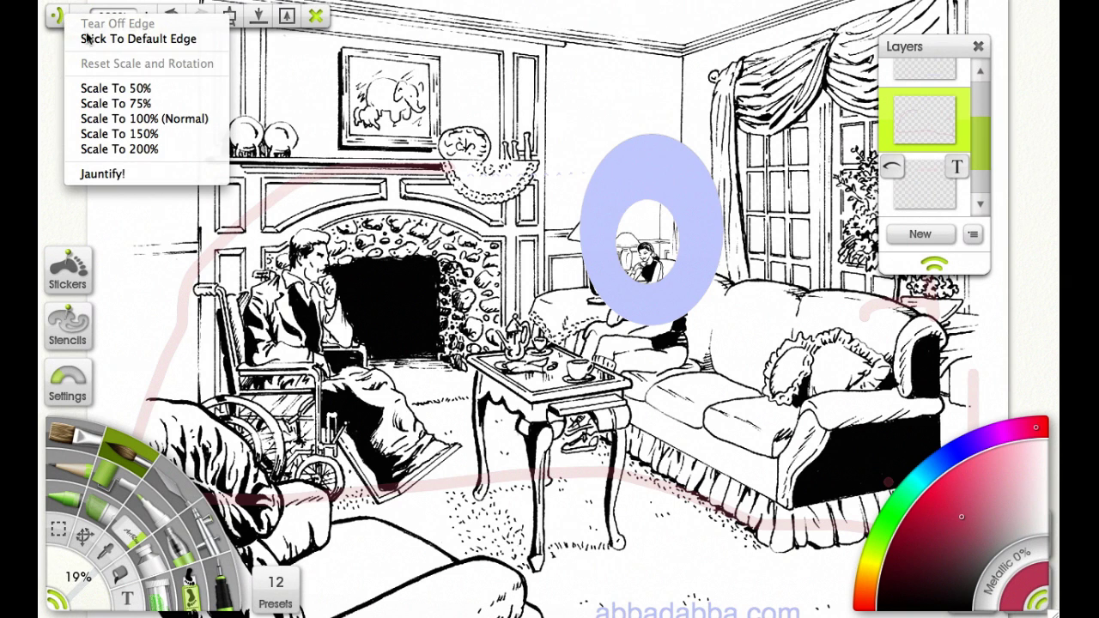
pyautogui.click(92, 40)
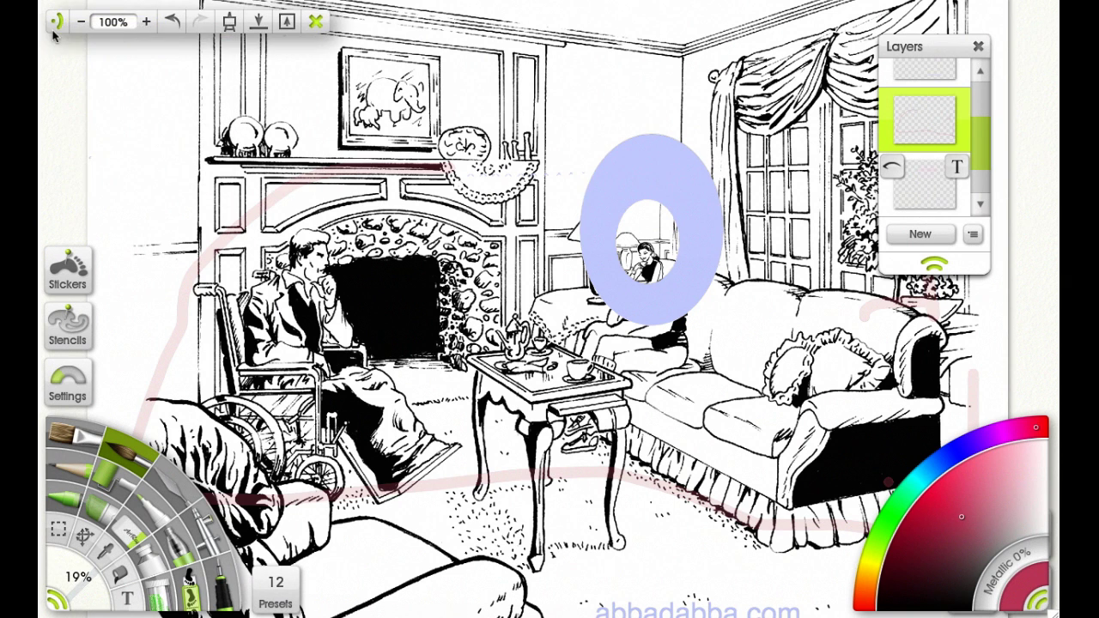
# Scale the toolbar to 75%, then 150%, then back to 100% normal size.
pyautogui.rightClick(64, 19)
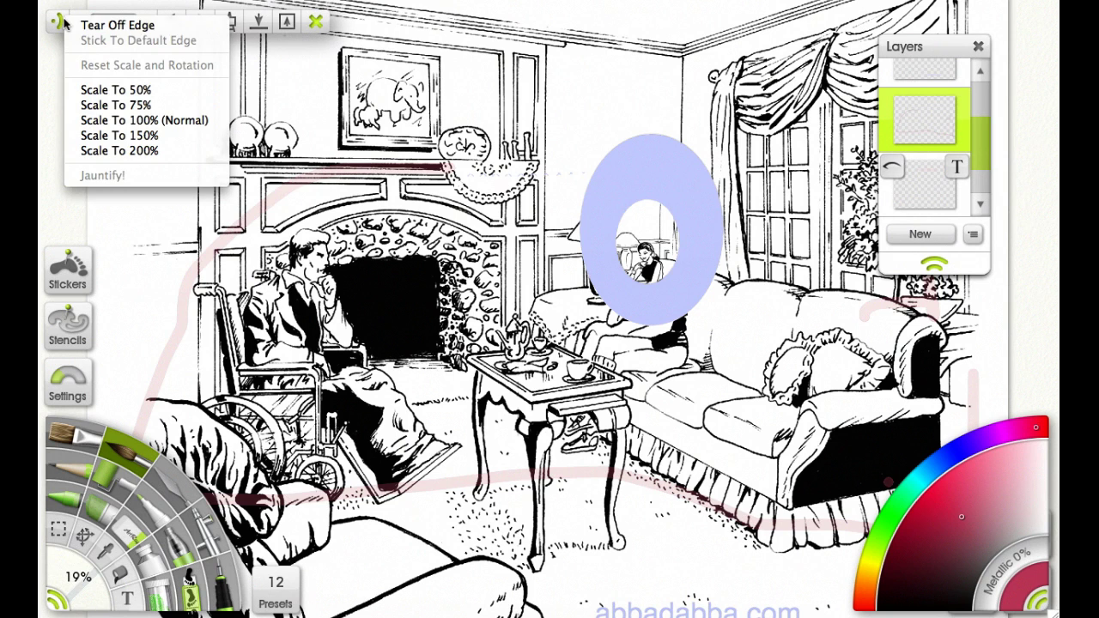
pyautogui.click(101, 107)
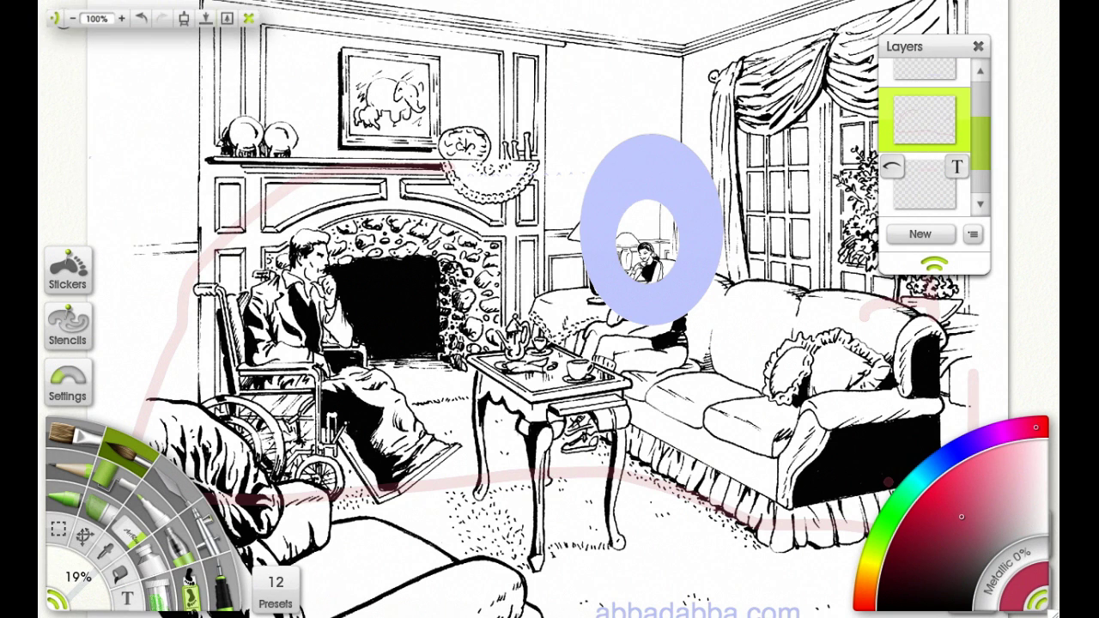
pyautogui.rightClick(55, 25)
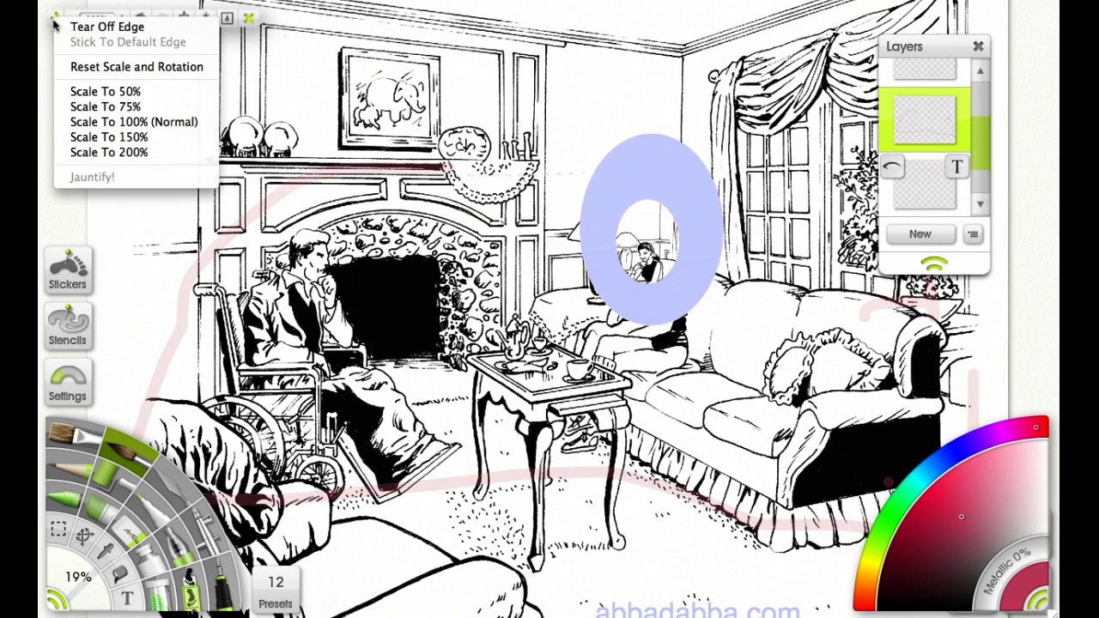
pyautogui.click(102, 139)
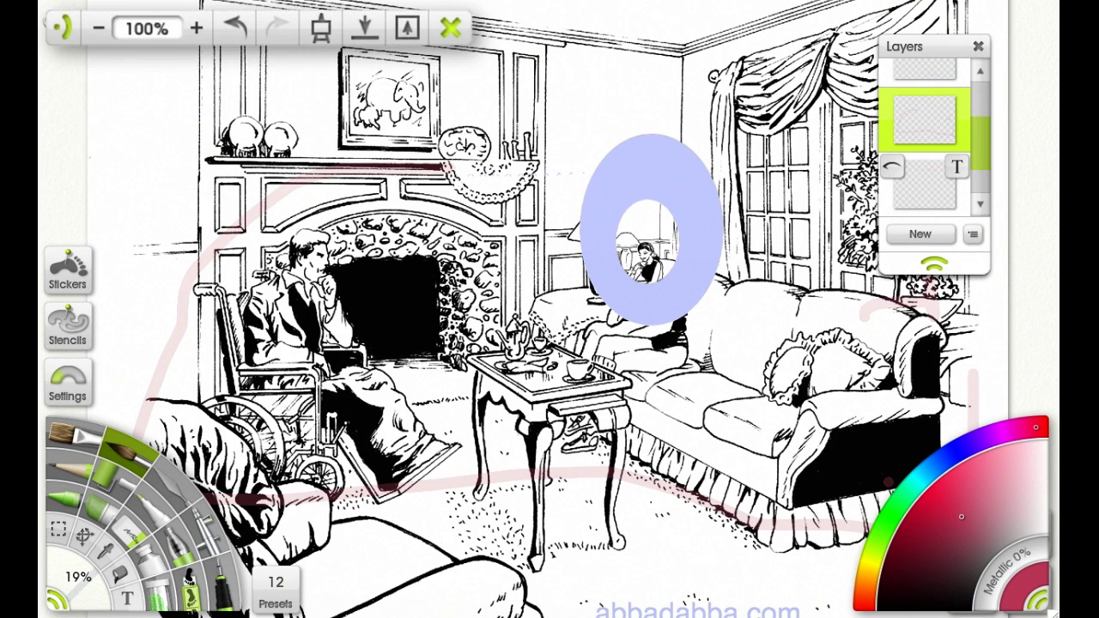
pyautogui.rightClick(67, 35)
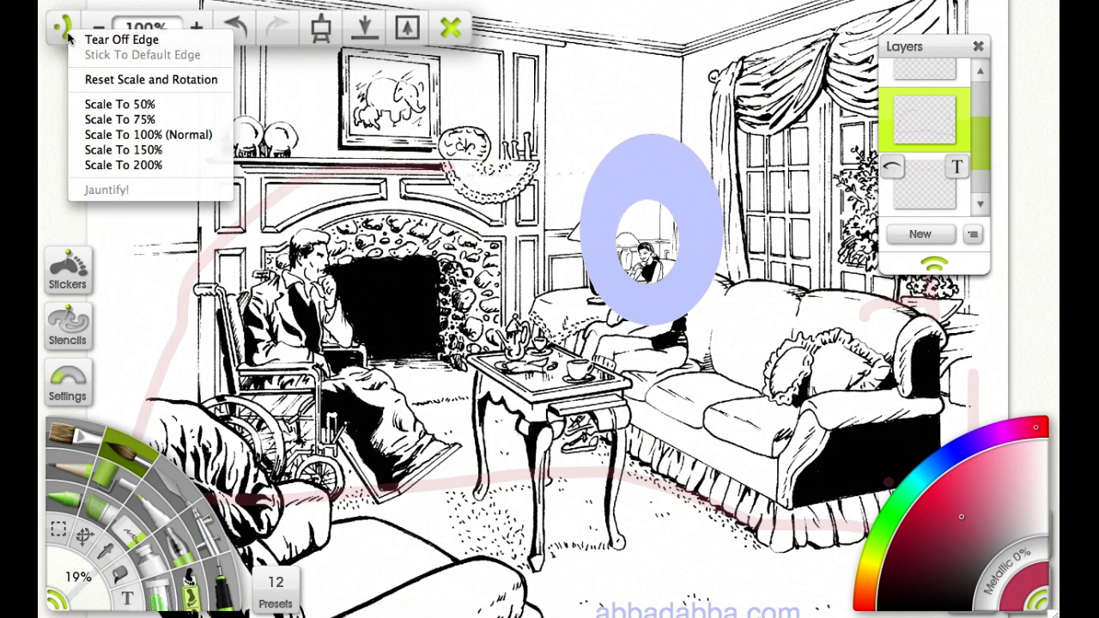
pyautogui.click(93, 135)
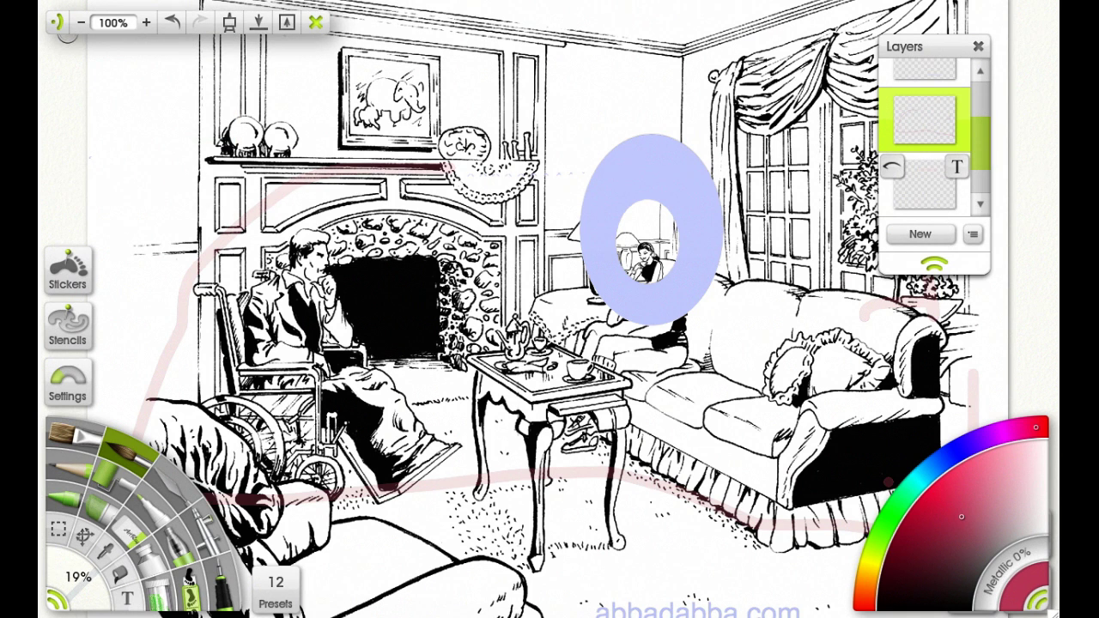